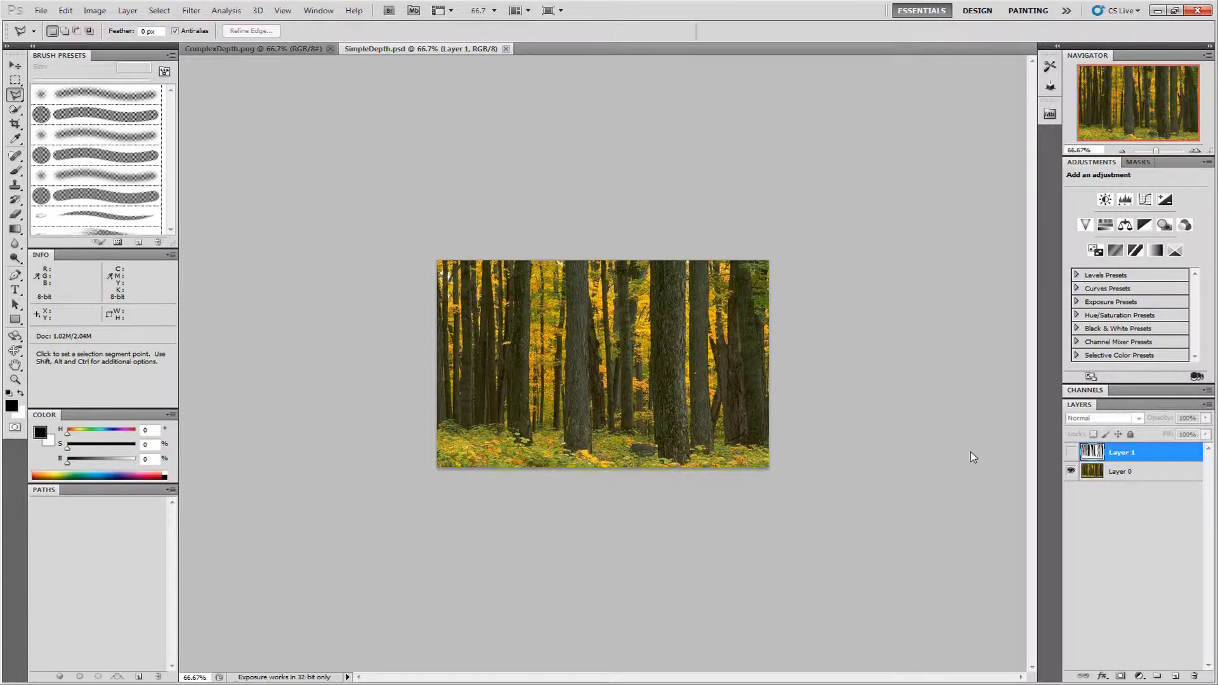
- Turn on Layer 1's visibility so the grayscale forest depth map shows over the photo
click(1070, 452)
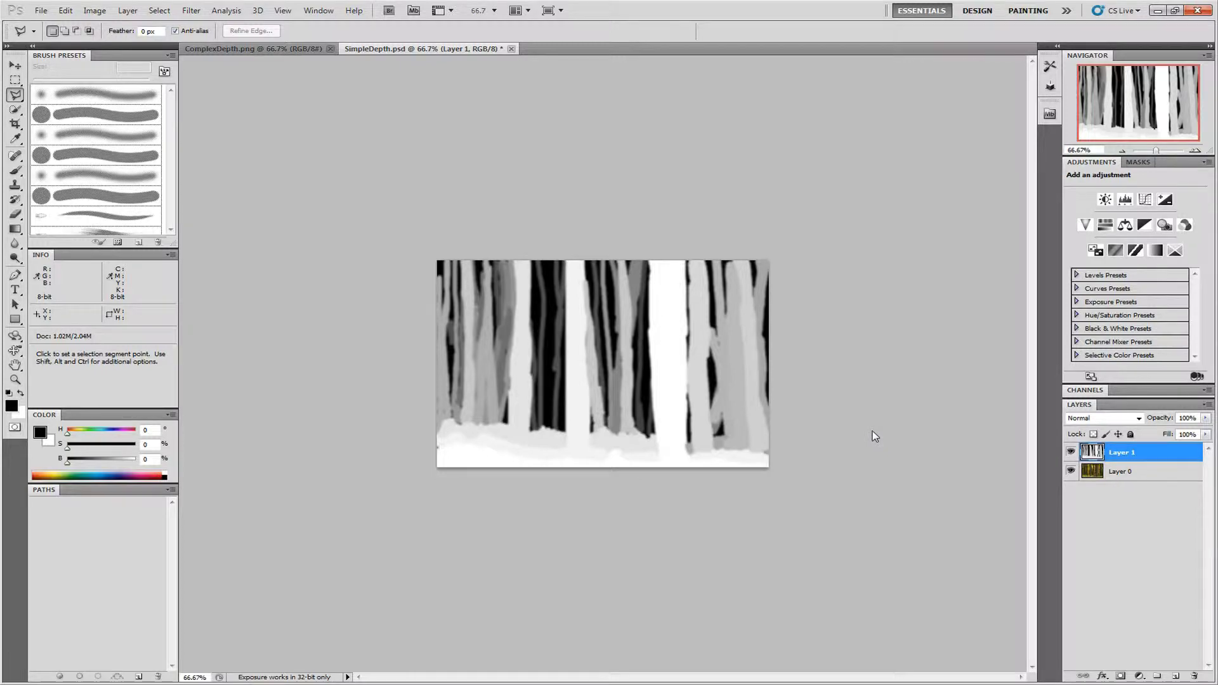
- Switch to ComplexDepth.png and convert the crystal cave image to 16 Bits/Channel
click(266, 50)
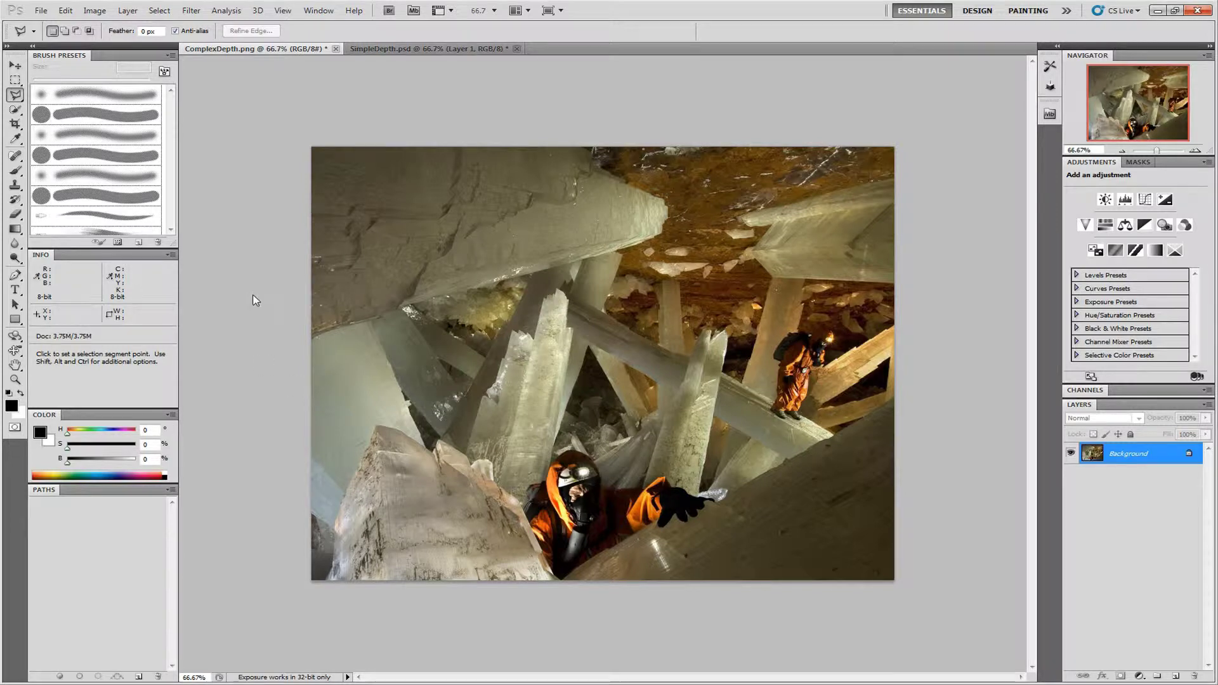
click(95, 11)
mouse_move(102, 28)
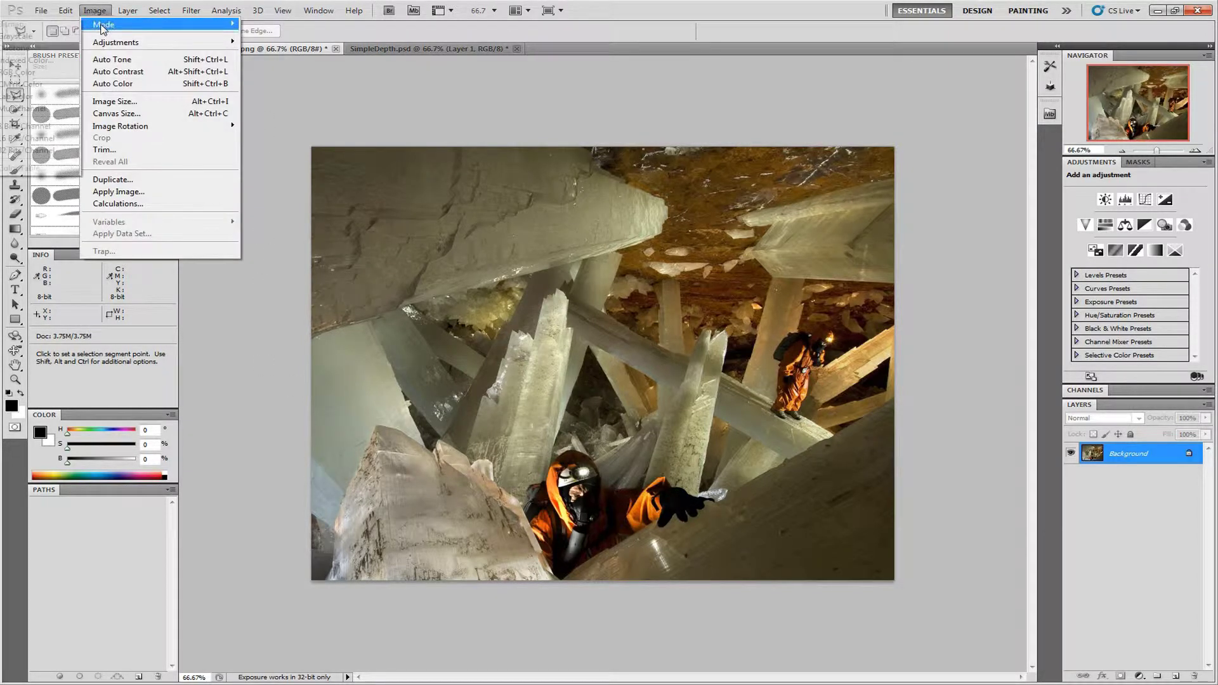
click(33, 139)
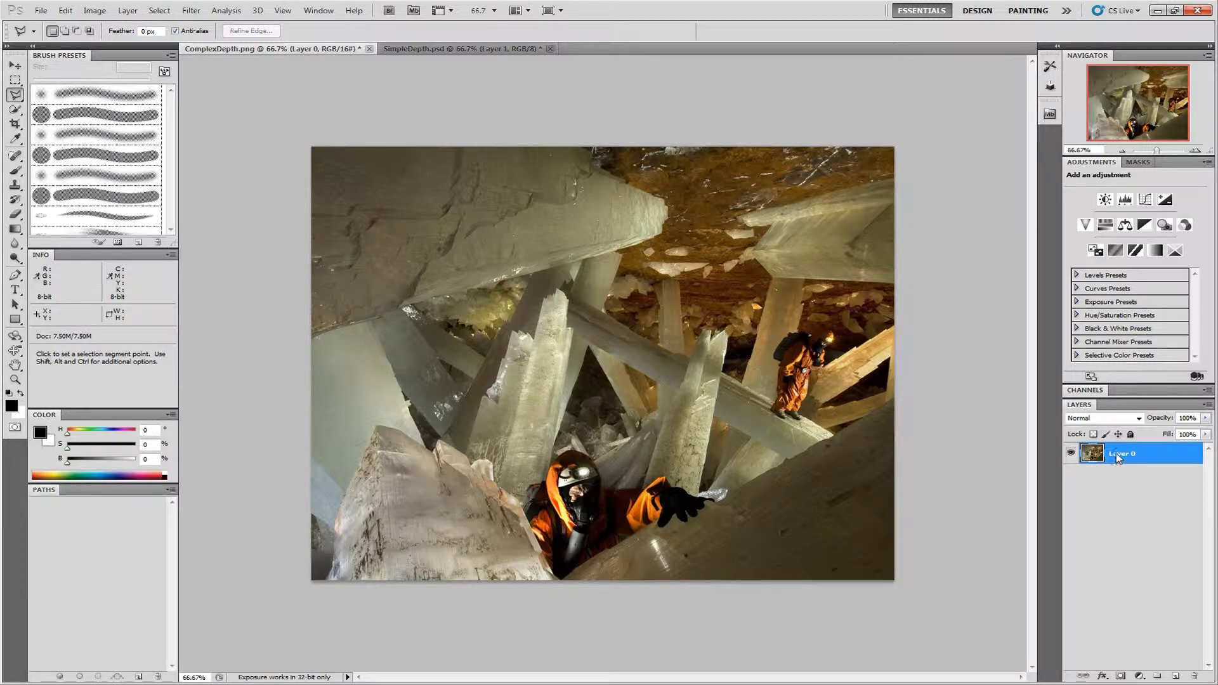
- Duplicate Layer 0 and outline the lower-left foreground crystal with the Polygonal Lasso
drag(1116, 458, 1175, 676)
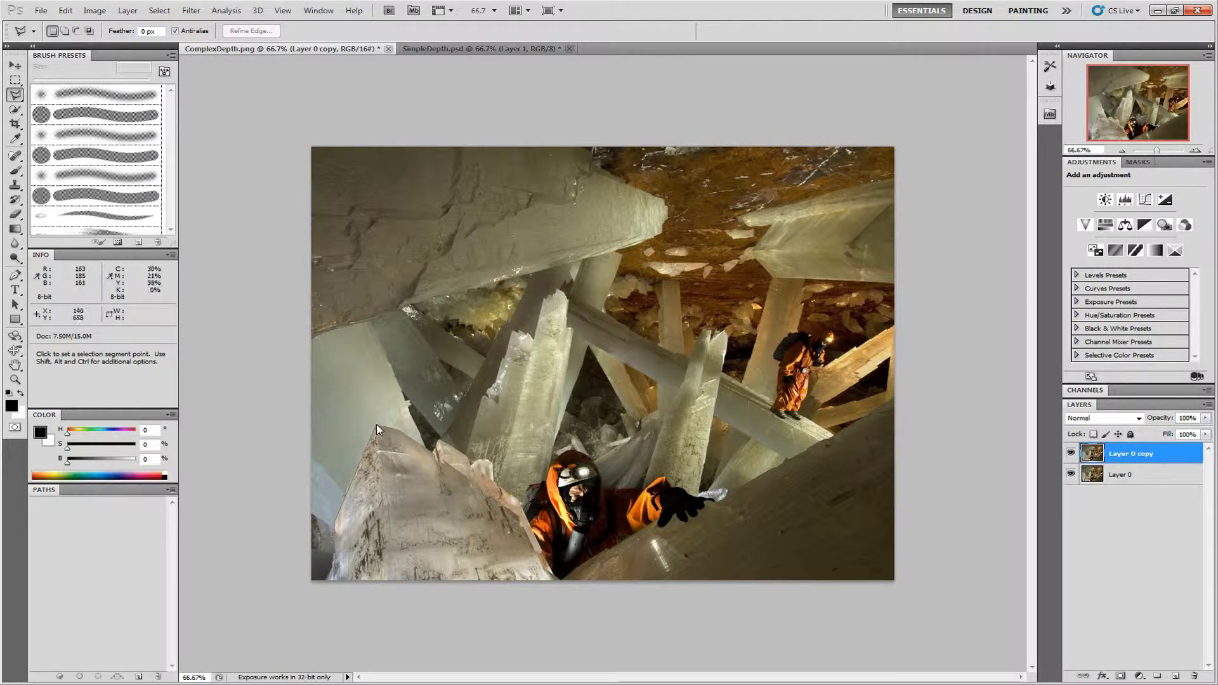
click(518, 515)
click(553, 595)
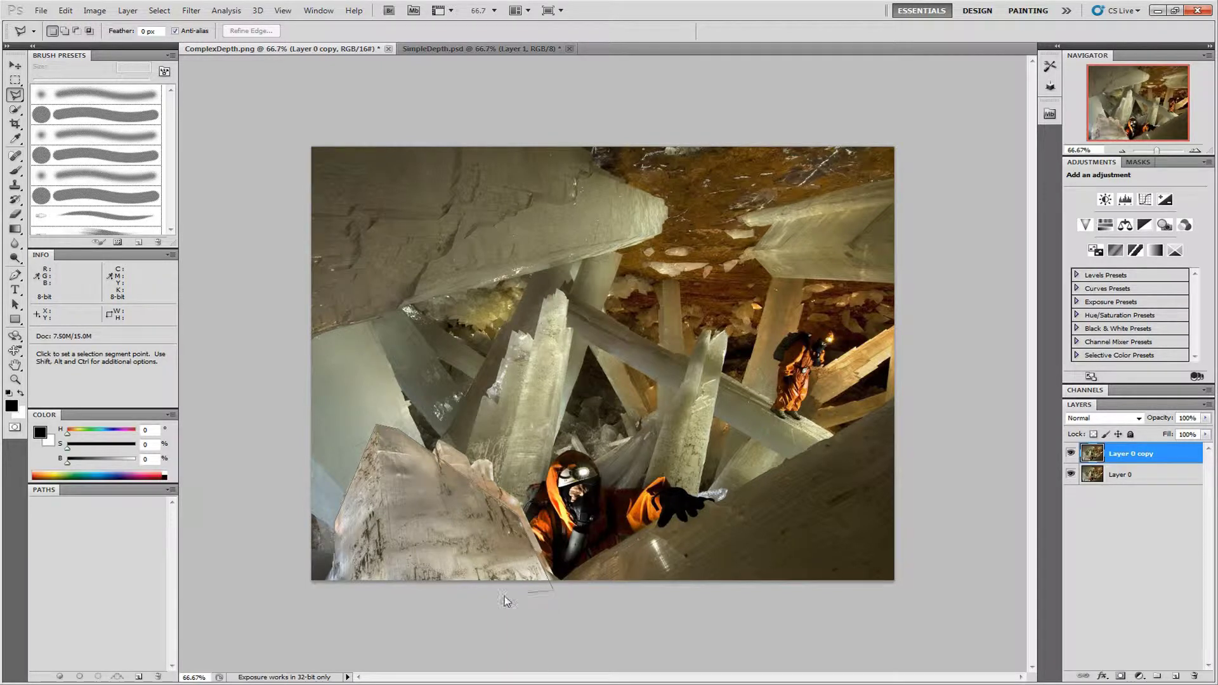
double_click(336, 583)
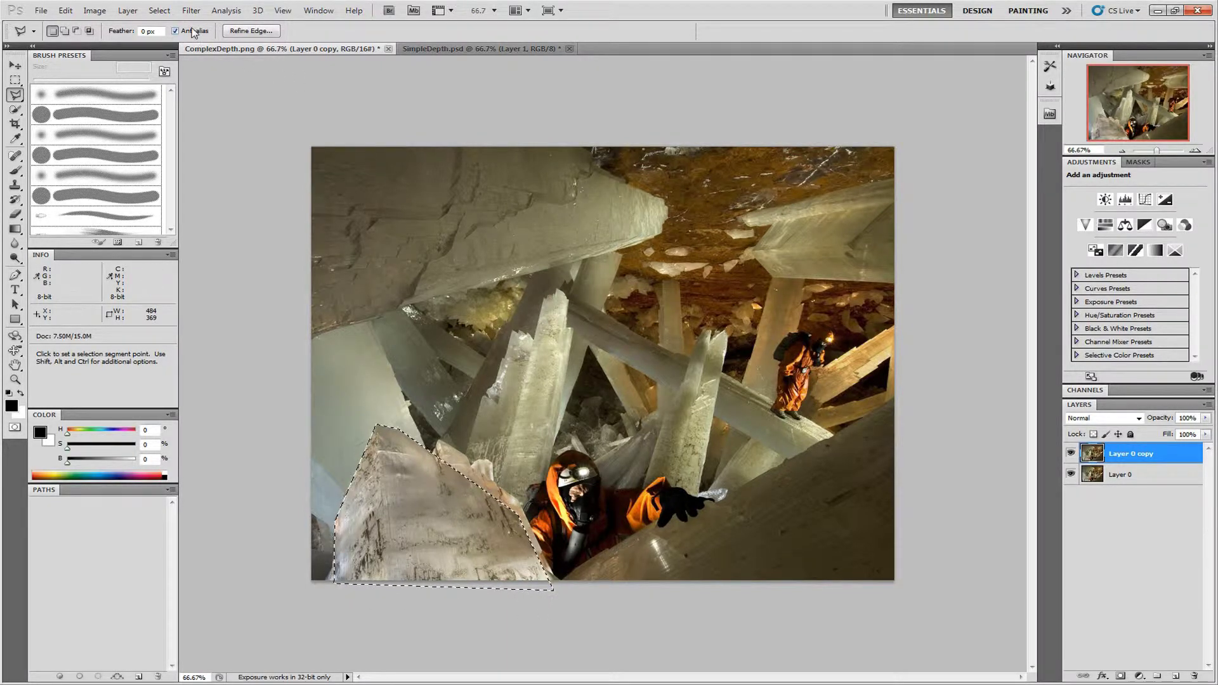
- Invert the selection and delete everything but the crystal from the copy, checking the cut-out against Layer 0
click(159, 11)
click(179, 61)
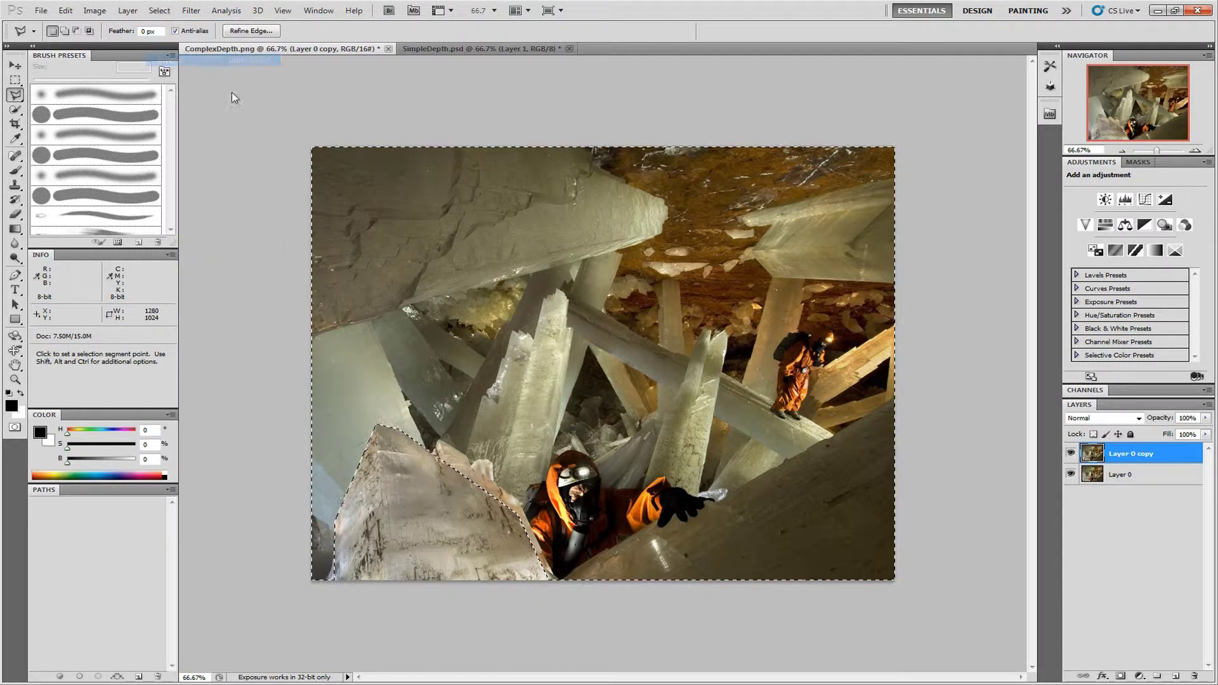
key(Delete)
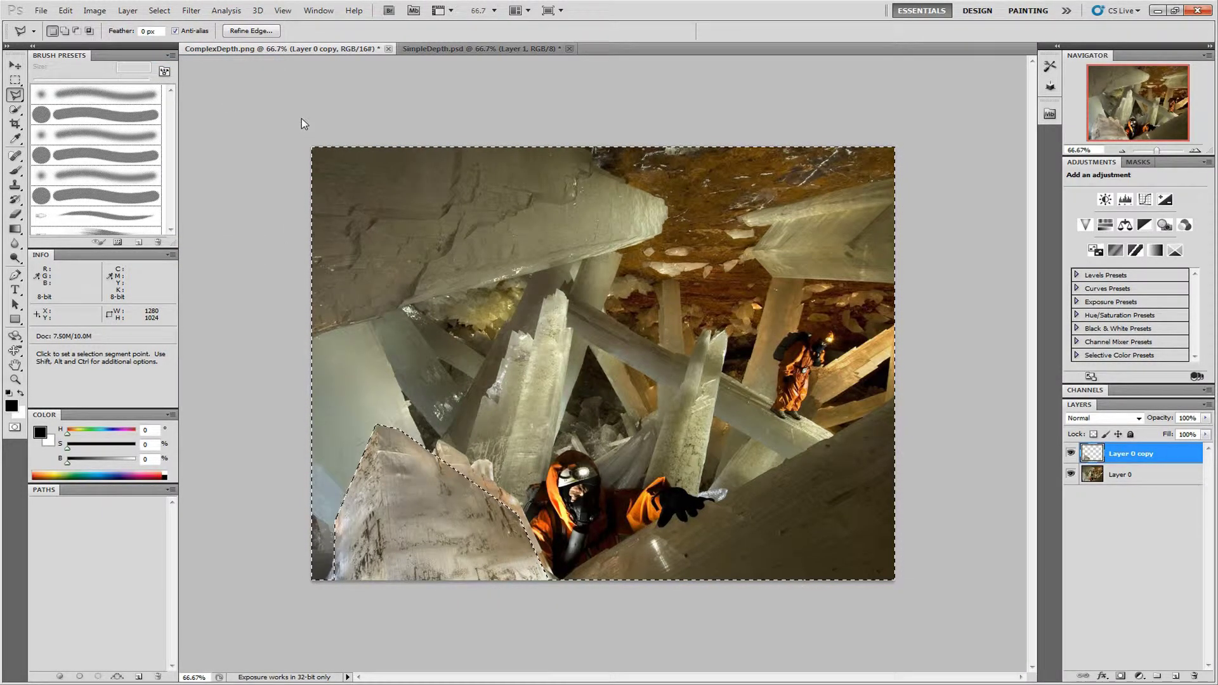
click(1071, 474)
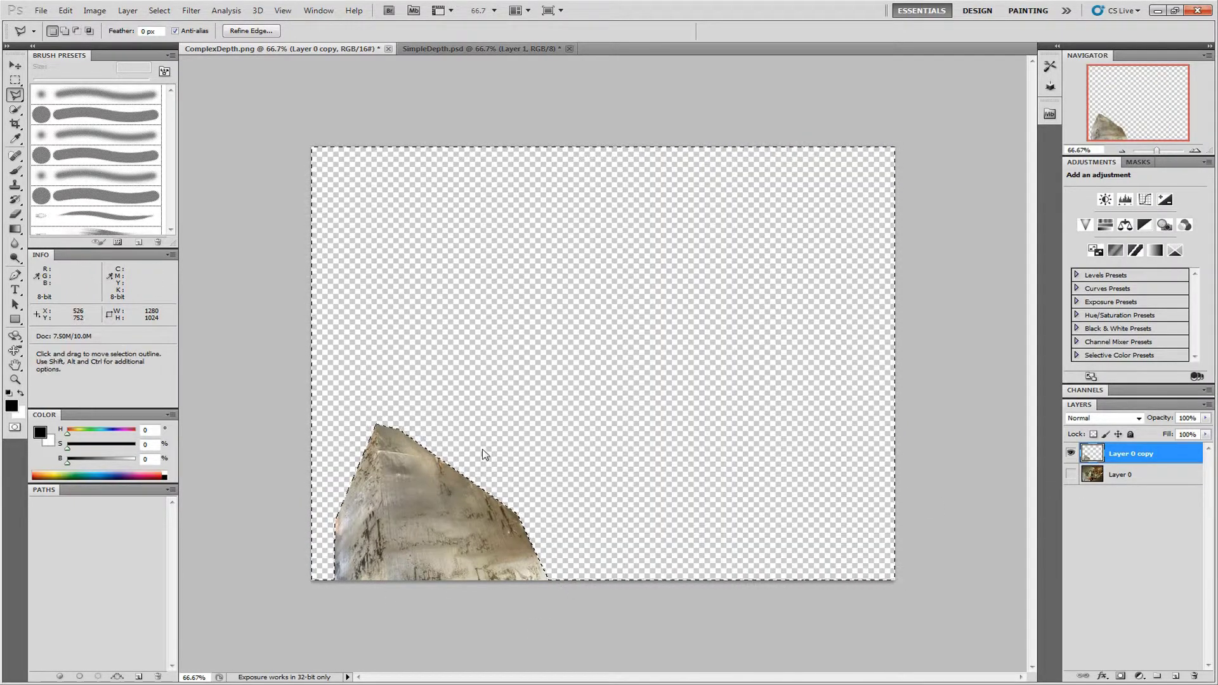
click(1071, 473)
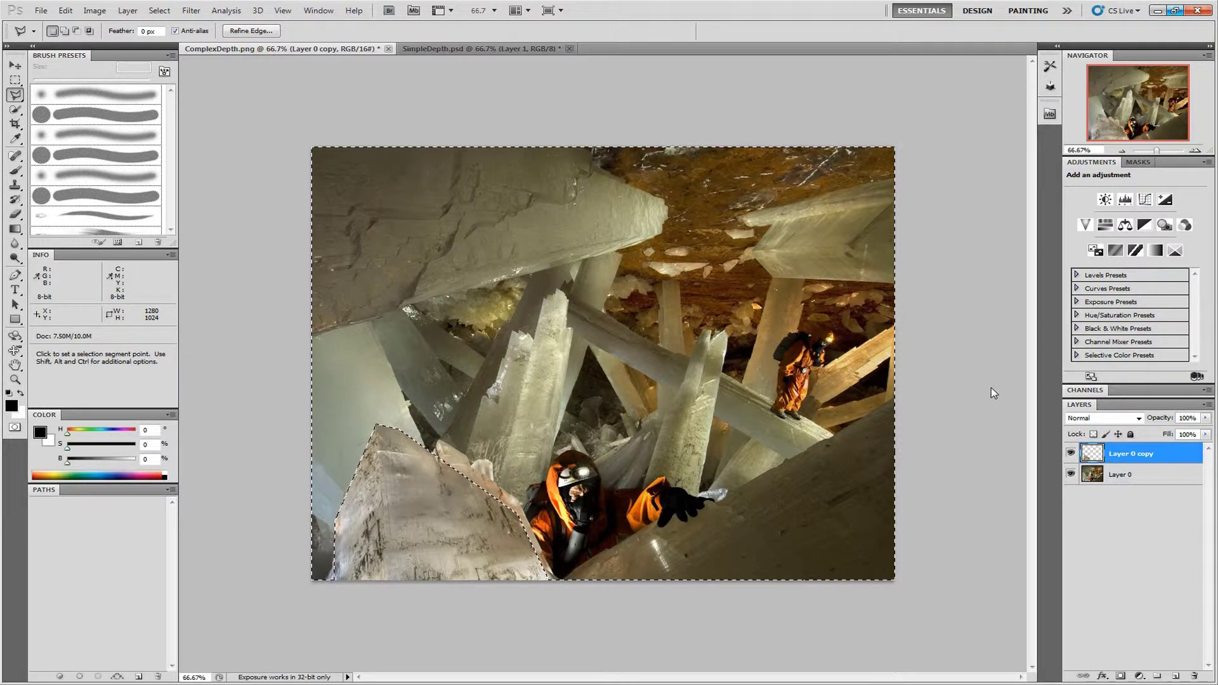
- Duplicate Layer 0 and isolate the lower-right rock on the copy
key(ctrl+j)
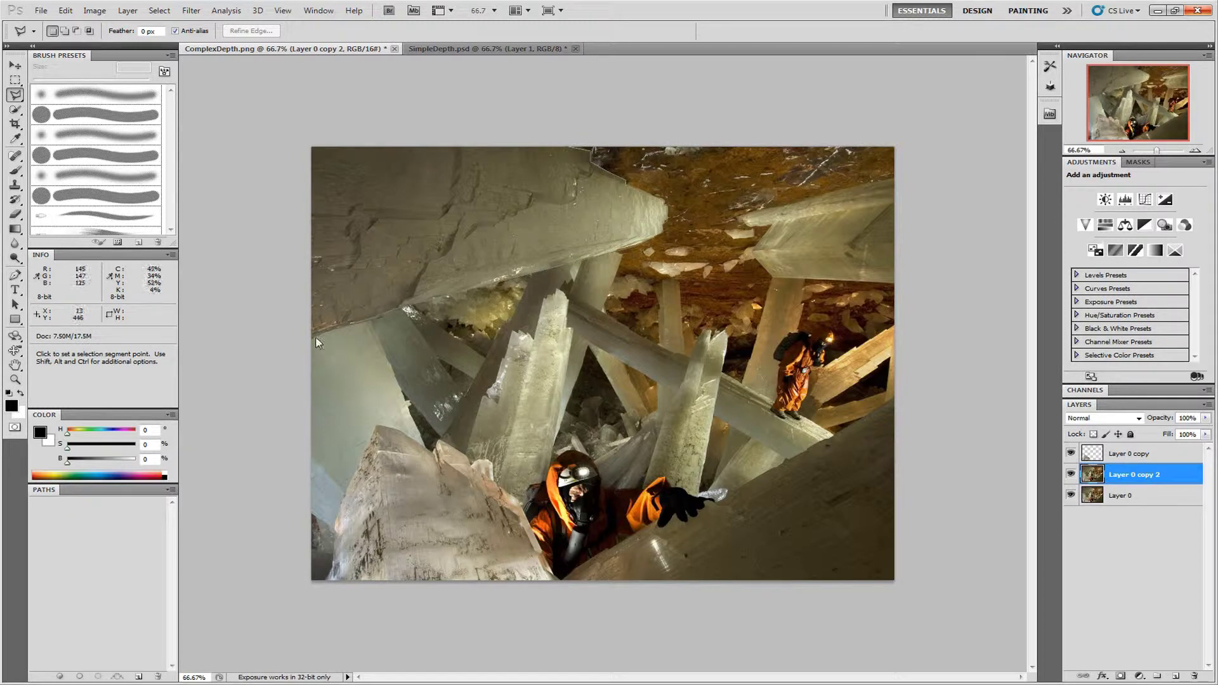
key(alt+bracketleft)
click(713, 500)
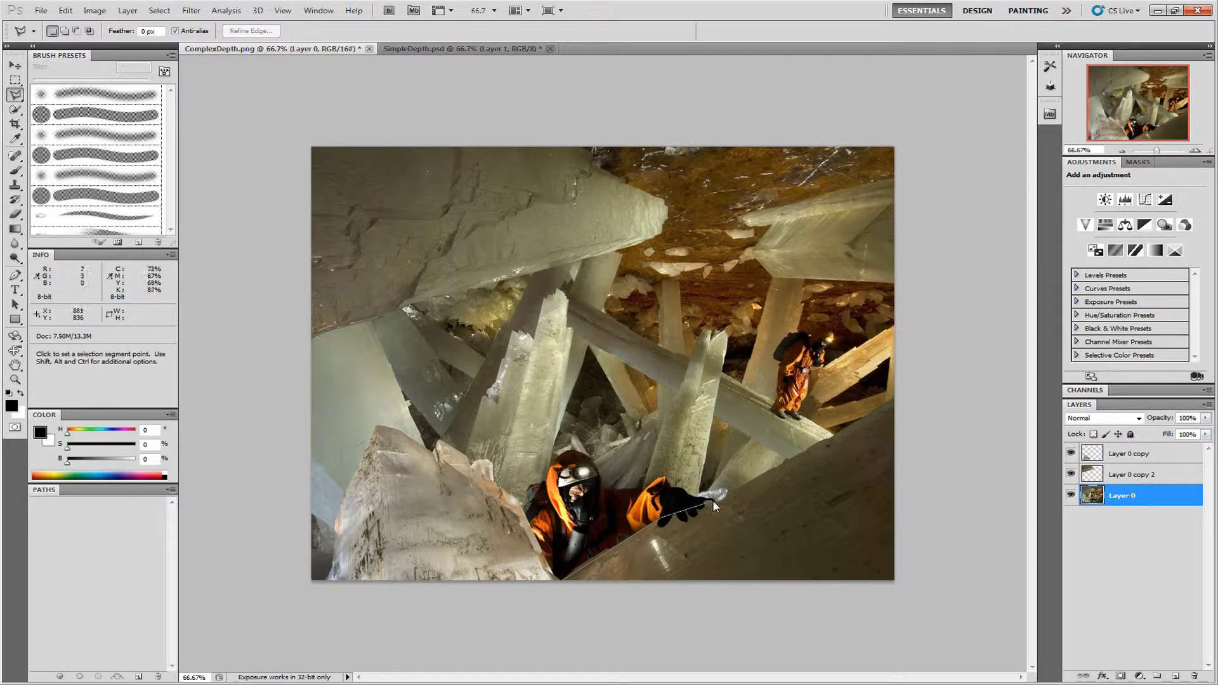
click(900, 397)
click(901, 584)
click(561, 579)
key(ctrl+j)
- Cut the left crystal out onto Layer 0 copy 5, deleting everything around it
key(alt+bracketleft)
key(ctrl+j)
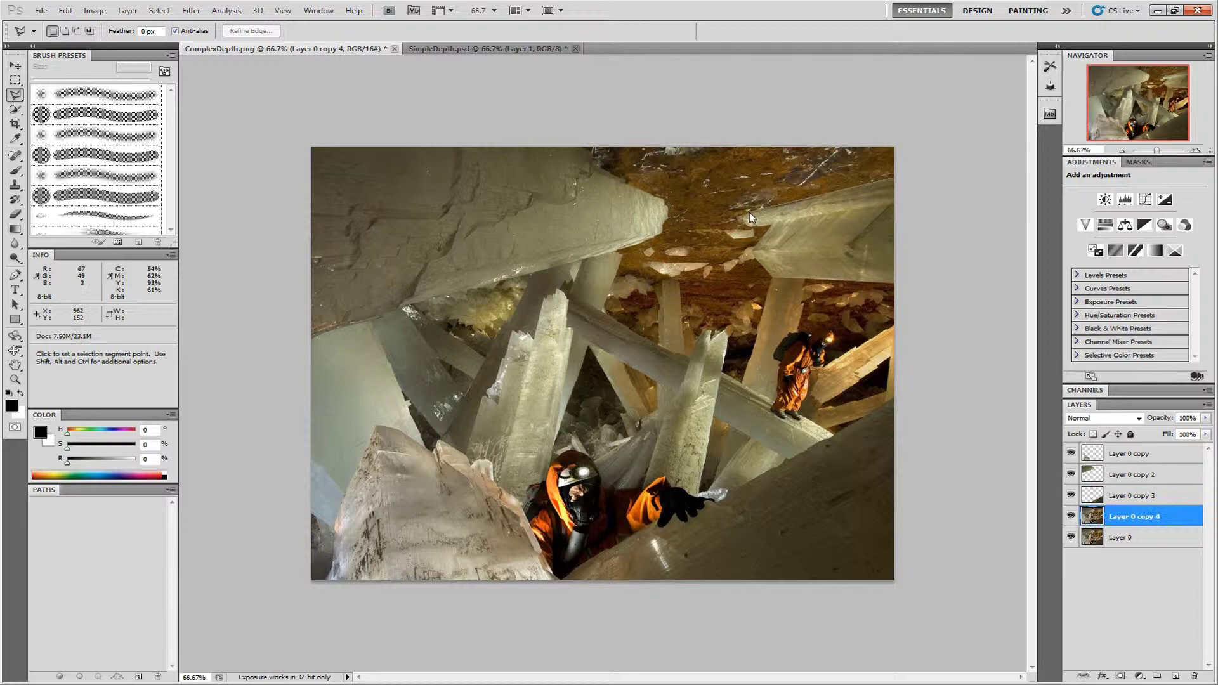
click(1135, 538)
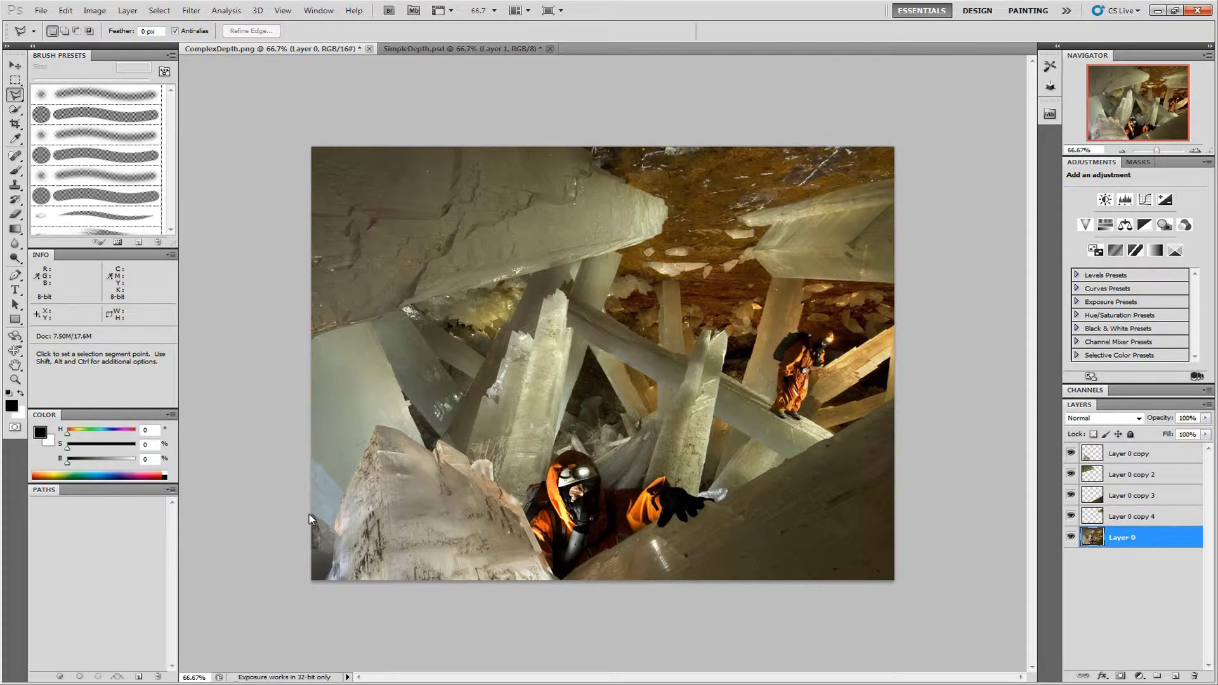
click(312, 517)
click(311, 336)
click(372, 320)
click(425, 447)
drag(1135, 537, 1176, 676)
click(159, 11)
click(177, 62)
key(alt+bracketleft)
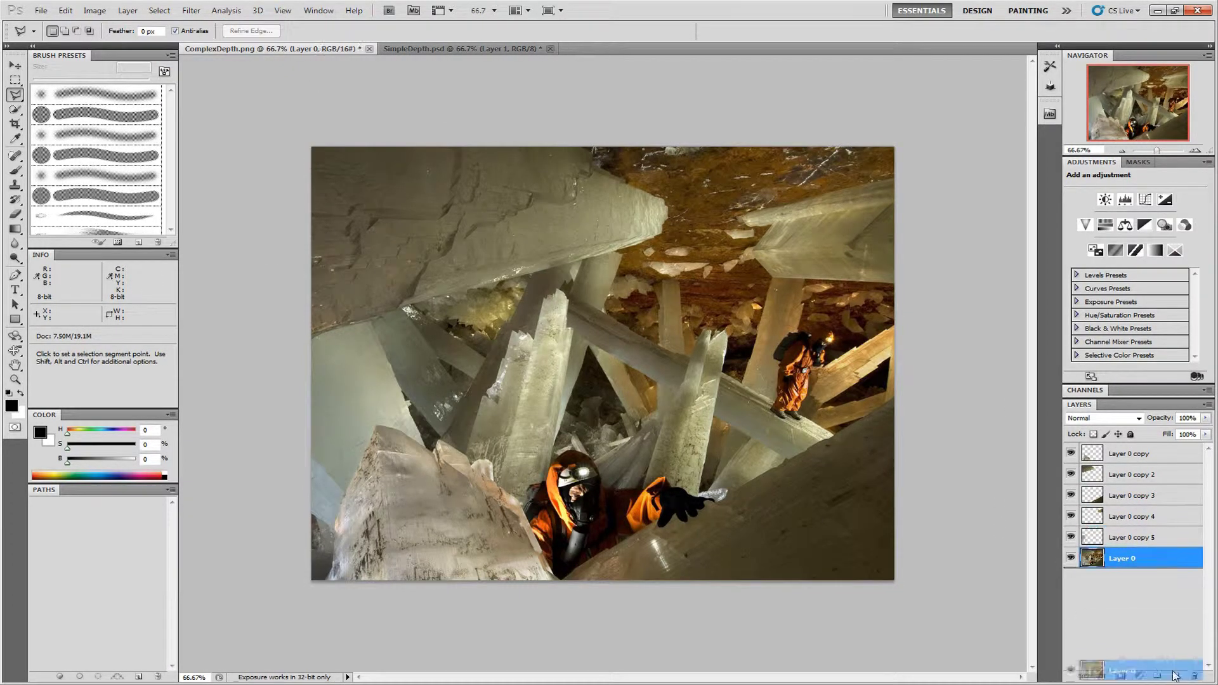
- Cut the small crystal out onto its own copy of Layer 0
key(ctrl+j)
click(437, 442)
click(480, 489)
click(159, 11)
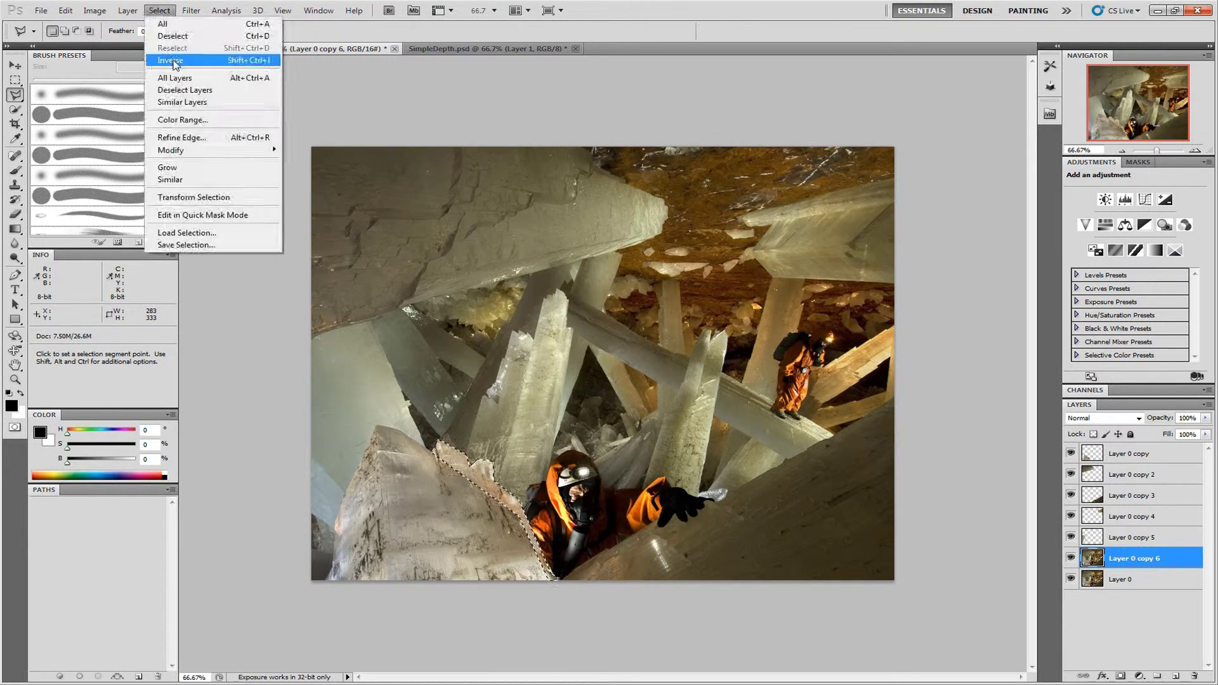
click(173, 61)
key(Delete)
key(ctrl+d)
- Isolate the central crystal on Layer 0 copy 7
drag(1135, 579, 1175, 676)
click(493, 465)
click(531, 522)
click(573, 328)
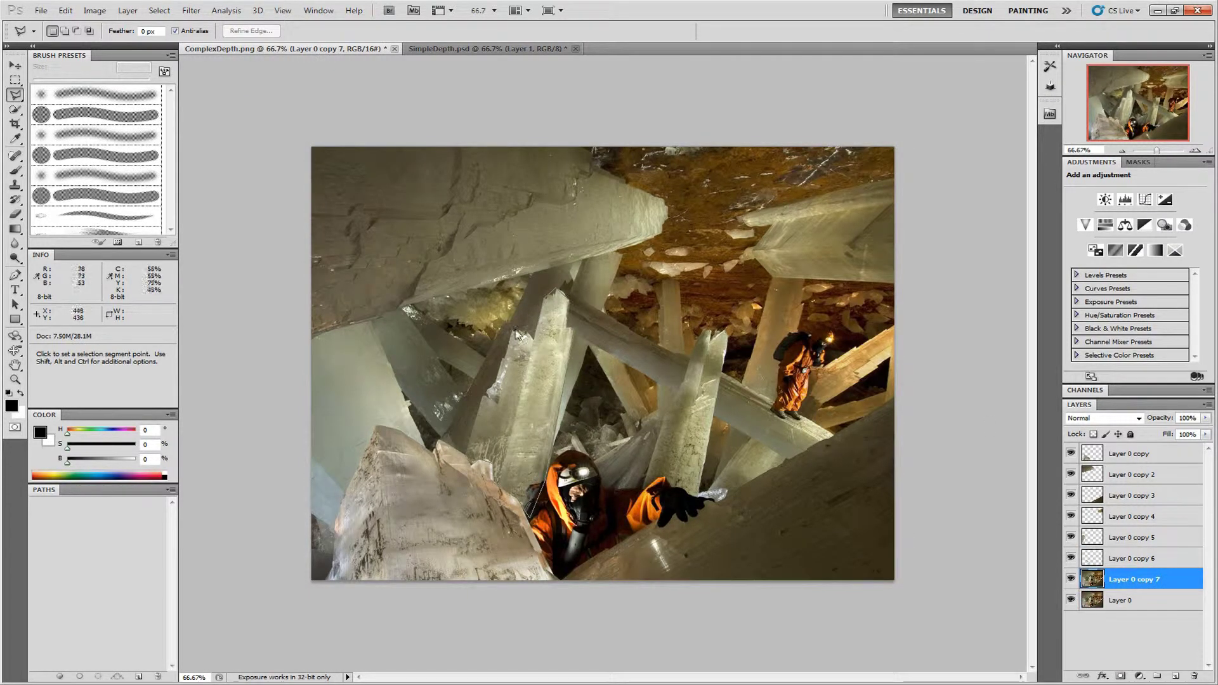
click(473, 448)
click(159, 11)
click(173, 61)
key(Delete)
key(ctrl+d)
- Isolate the next crystal on Layer 0 copy 8
click(1160, 601)
key(ctrl+j)
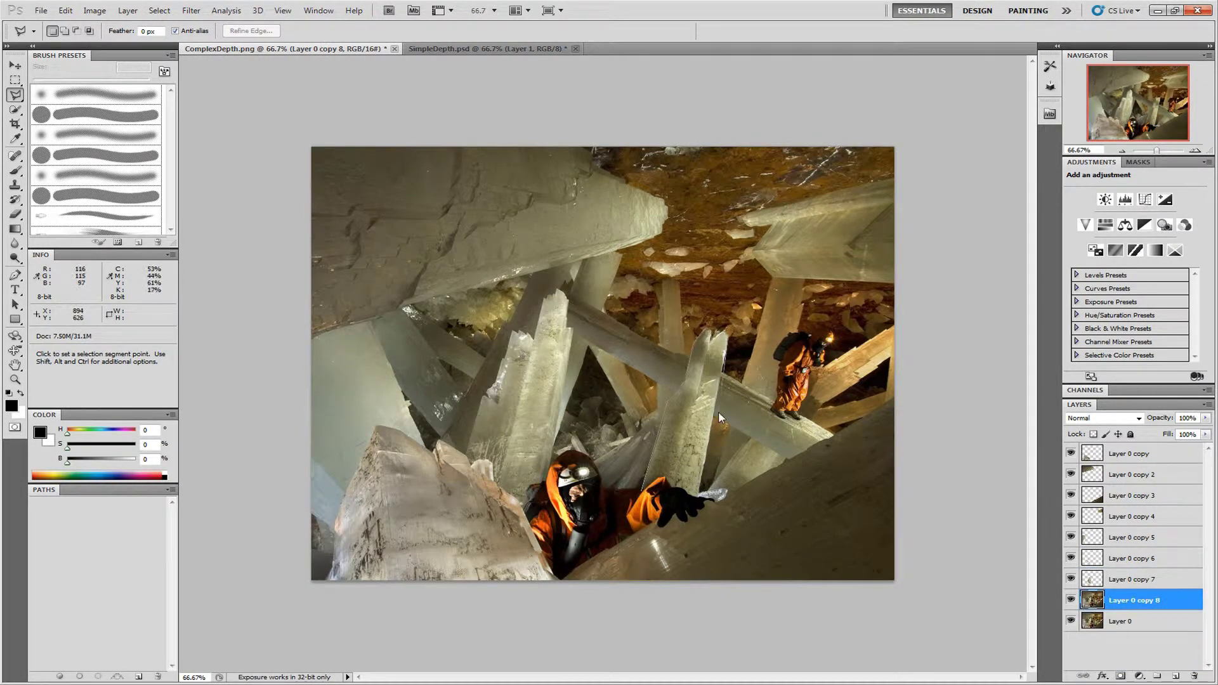
click(642, 492)
click(159, 10)
click(172, 61)
key(Delete)
key(ctrl+d)
- Cut the crystal beam onto Layer 0 copy 9 and hide Layer 0 to check it
drag(1160, 622, 1175, 676)
click(564, 289)
click(566, 328)
click(159, 11)
click(173, 62)
key(Delete)
key(ctrl+d)
click(1070, 641)
- Cut out the caver figure, briefly hiding Layer 0 to inspect it
click(1070, 642)
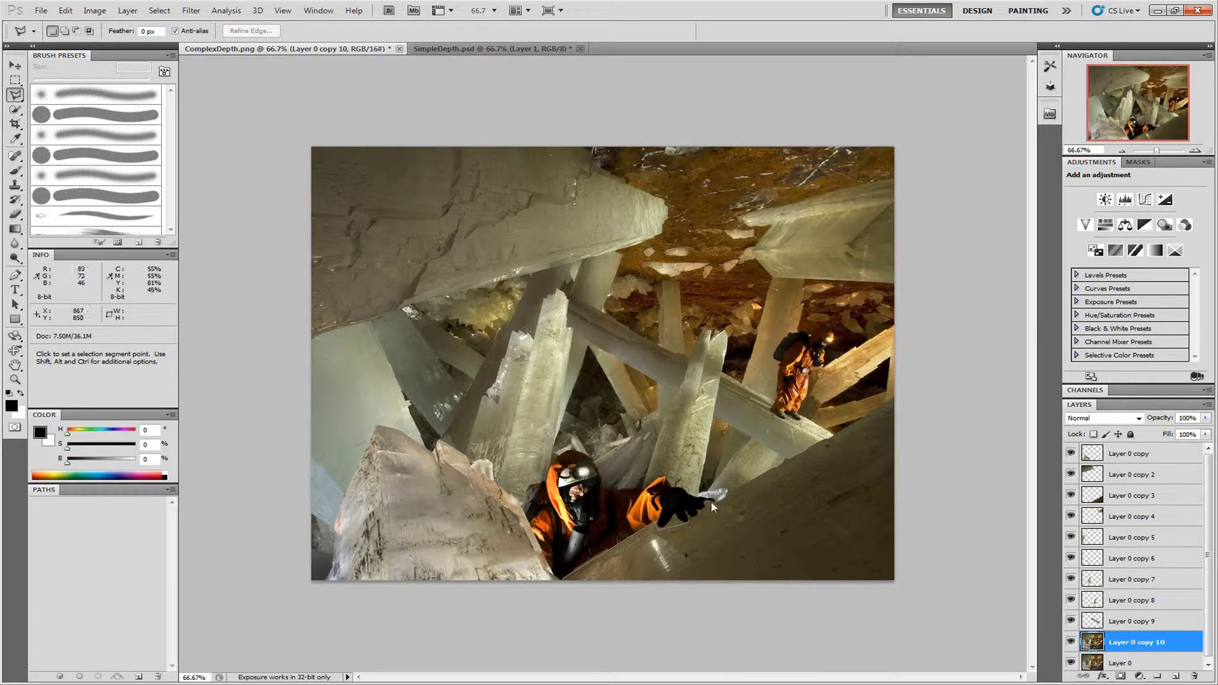
click(573, 450)
click(560, 579)
click(159, 11)
click(173, 62)
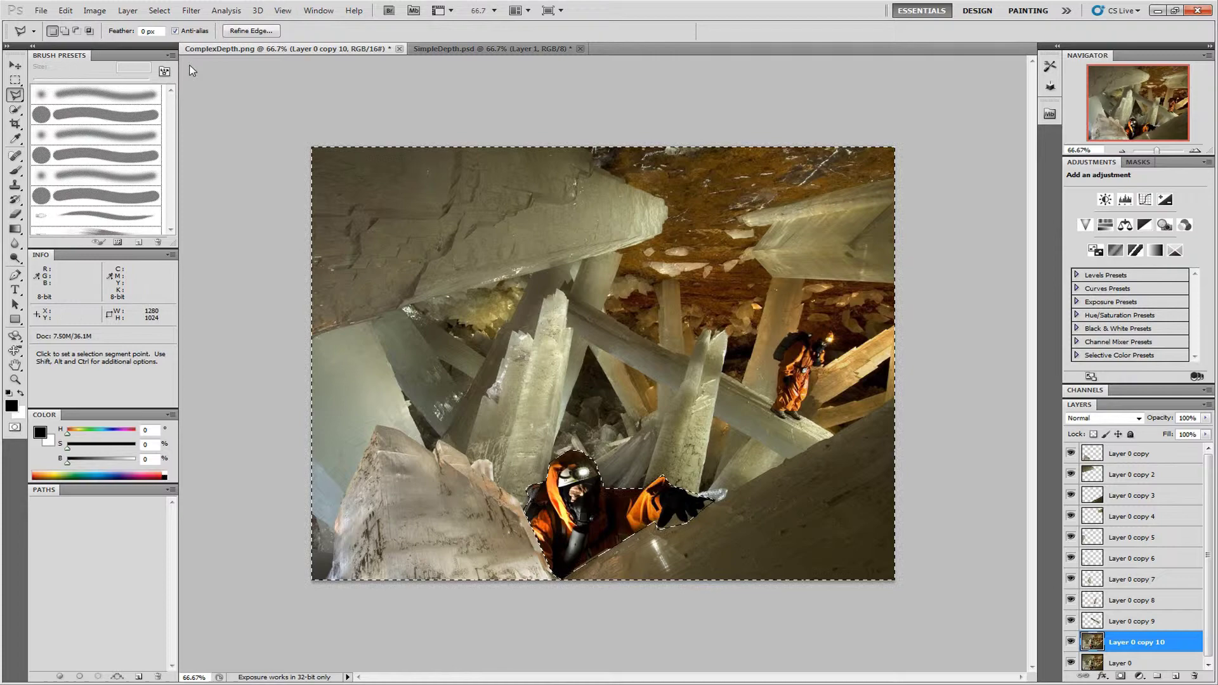
key(Delete)
key(ctrl+d)
click(1071, 663)
drag(1209, 513, 1211, 516)
click(1071, 661)
- Isolate another crystal piece on Layer 0 copy 11
key(alt+bracketleft)
key(ctrl+j)
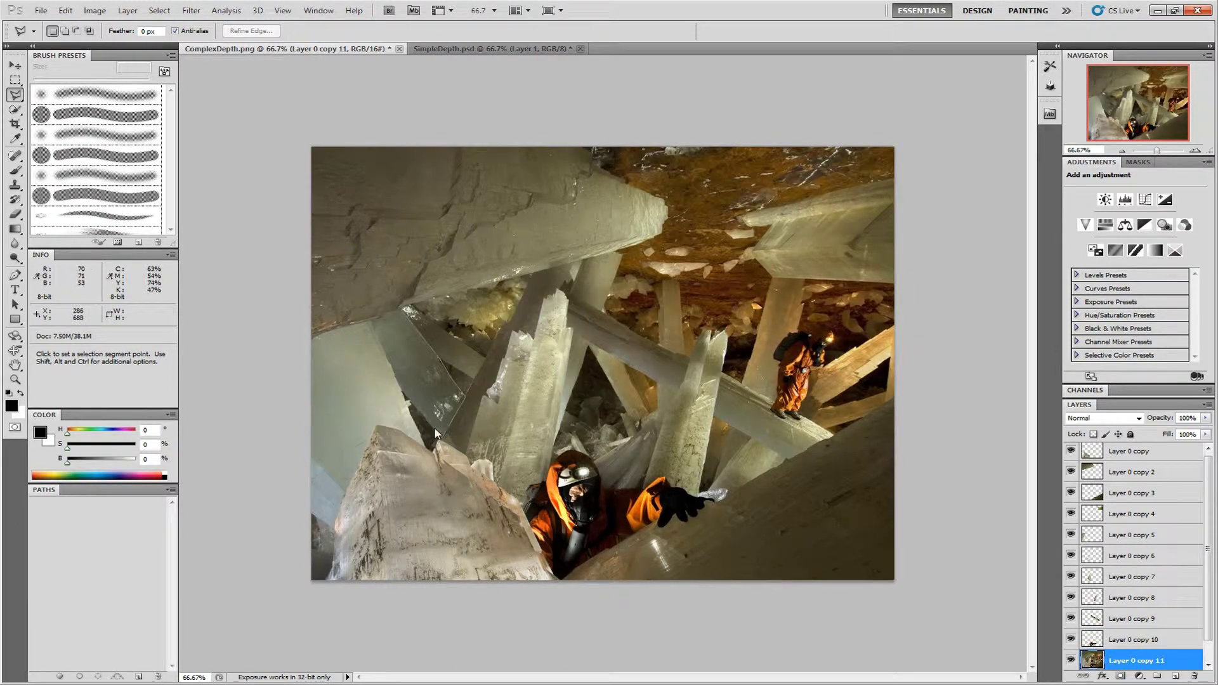
click(368, 321)
click(159, 10)
click(173, 61)
key(Delete)
key(ctrl+d)
- Cut the remaining crystal beams onto Layer 0 copy 12 and toggle Layer 0 to check
drag(1168, 661, 1175, 676)
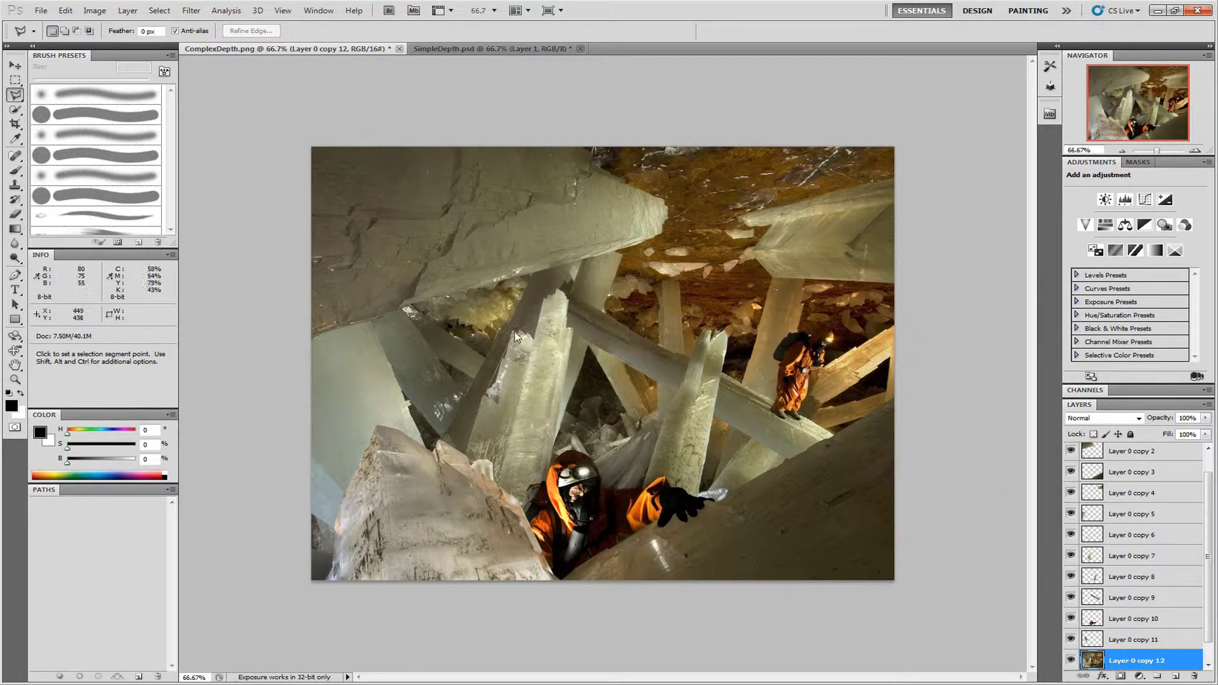
click(505, 328)
click(452, 447)
click(159, 11)
click(172, 61)
key(Delete)
key(ctrl+d)
drag(1209, 540, 1209, 558)
click(1071, 661)
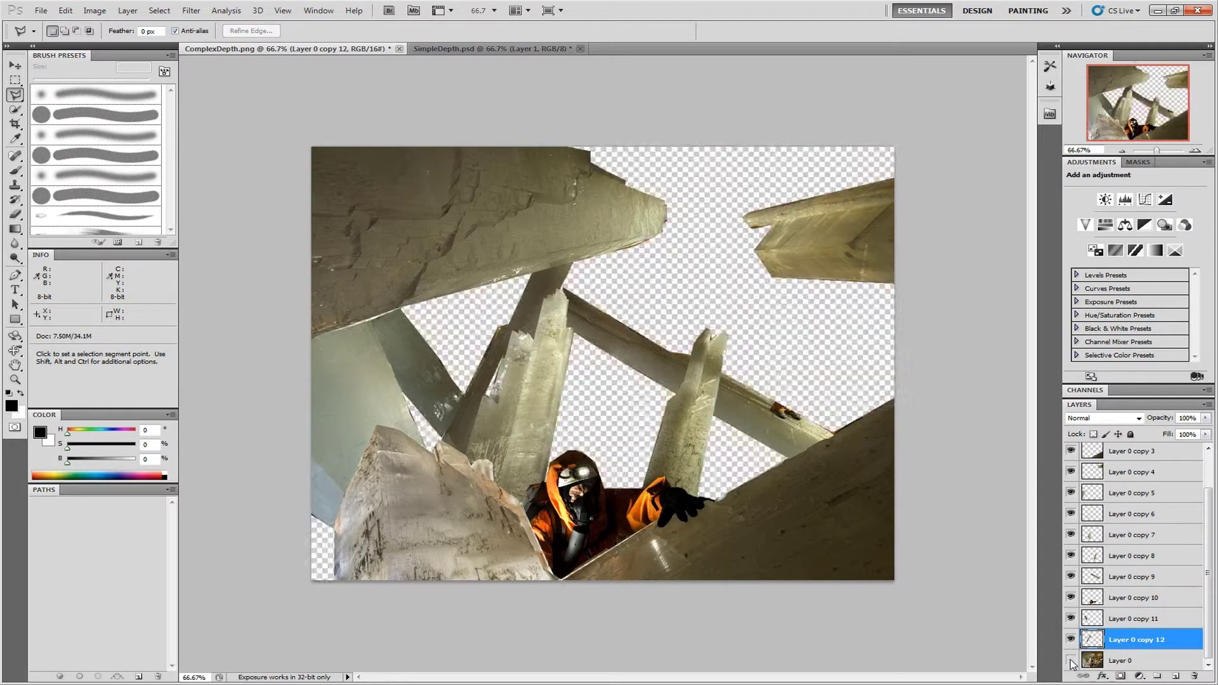
click(1071, 660)
- Make a fresh copy of Layer 0, cut out the caver, and toggle Layer 0 to verify
key(alt+bracketleft)
key(ctrl+j)
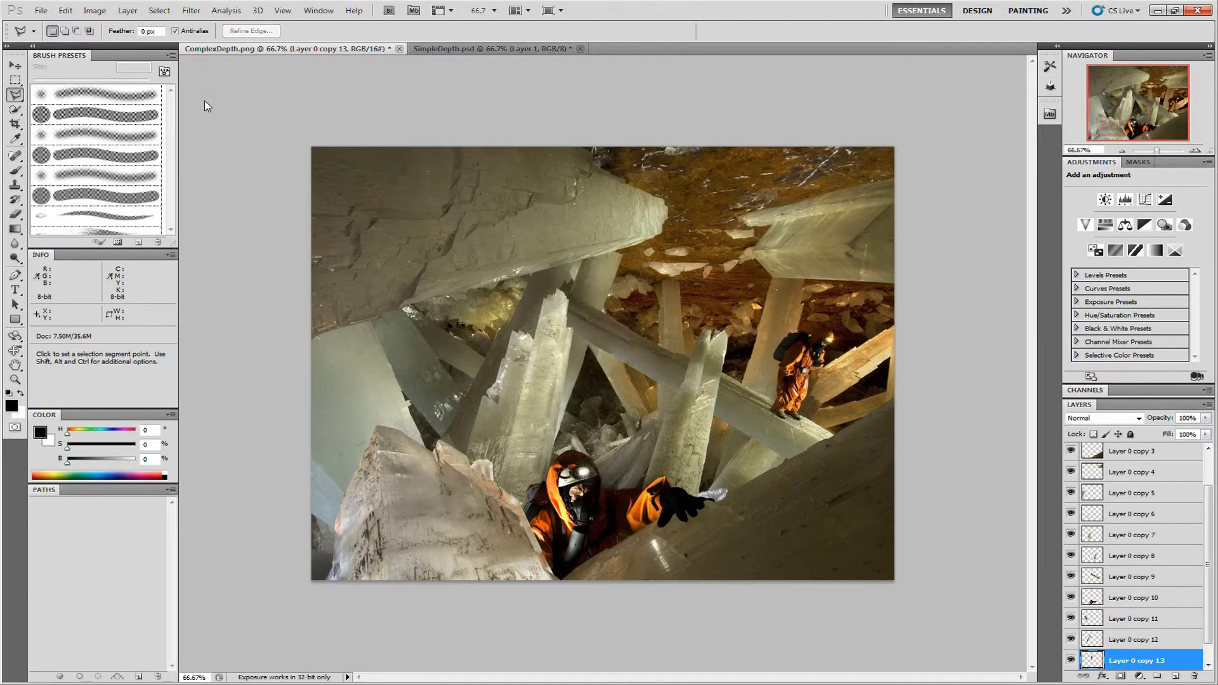
key(alt+bracketleft)
key(ctrl+j)
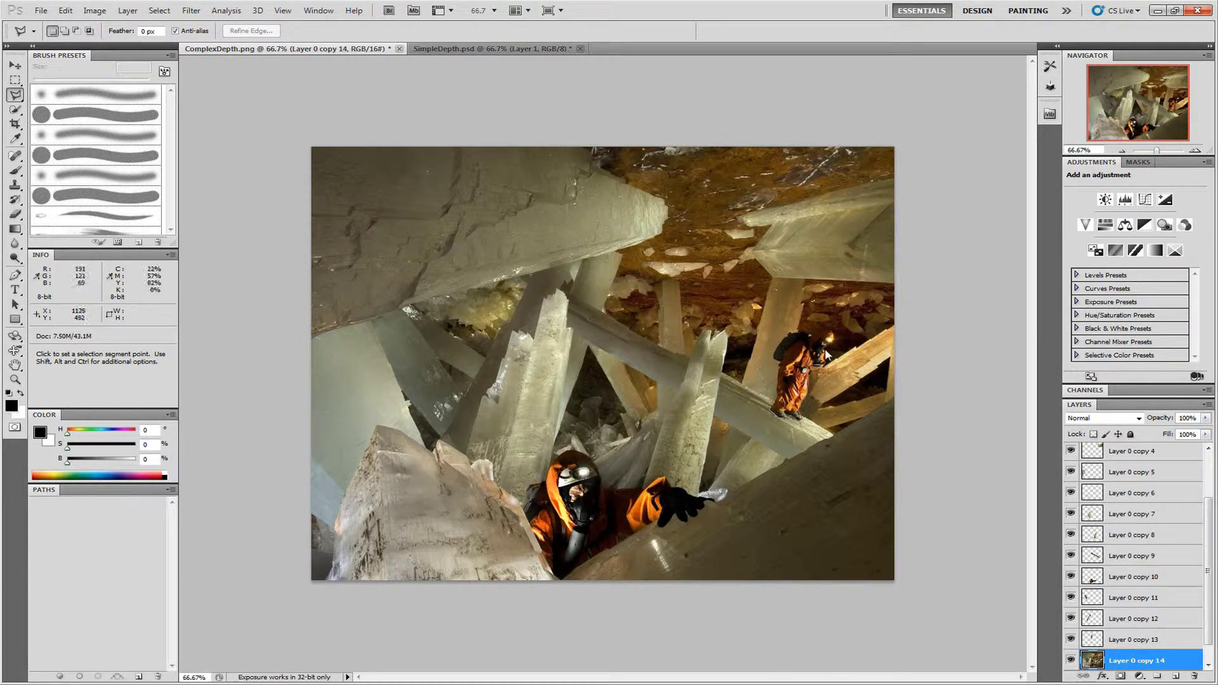
click(779, 367)
click(159, 10)
click(173, 61)
key(Delete)
key(ctrl+d)
click(1071, 661)
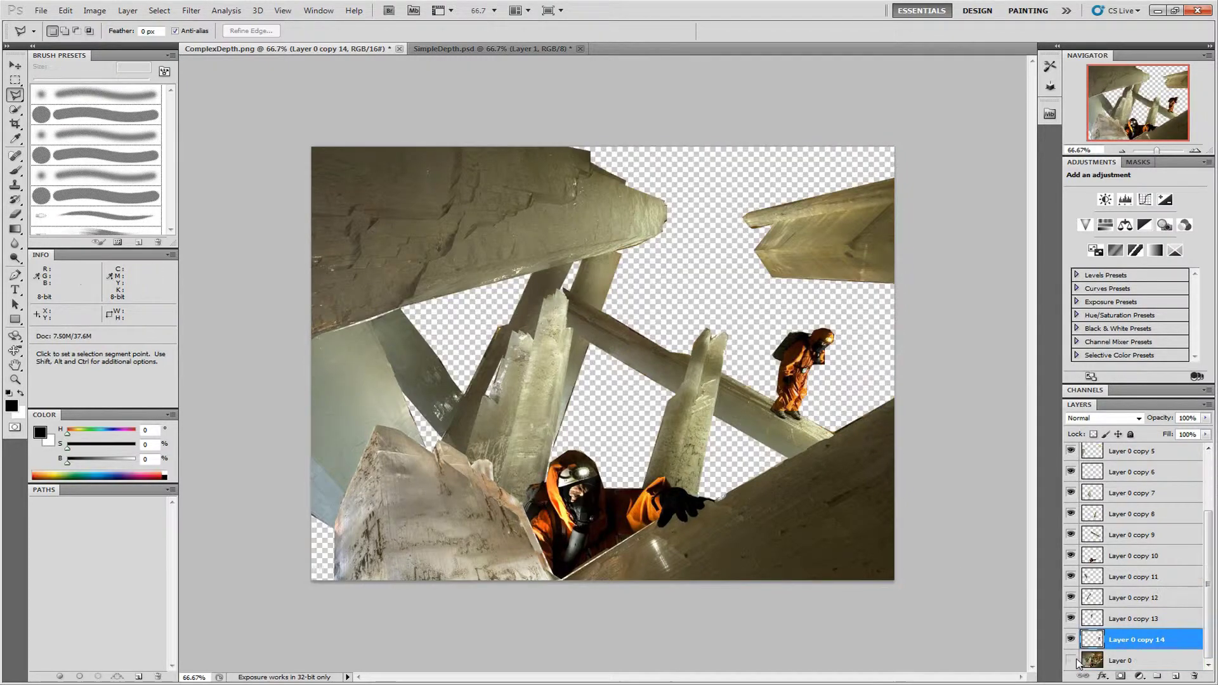
click(1071, 660)
- Isolate the next crystal on a new duplicate of Layer 0
key(ctrl+j)
click(788, 444)
drag(1209, 583, 1209, 599)
key(ctrl+shift+i)
key(Delete)
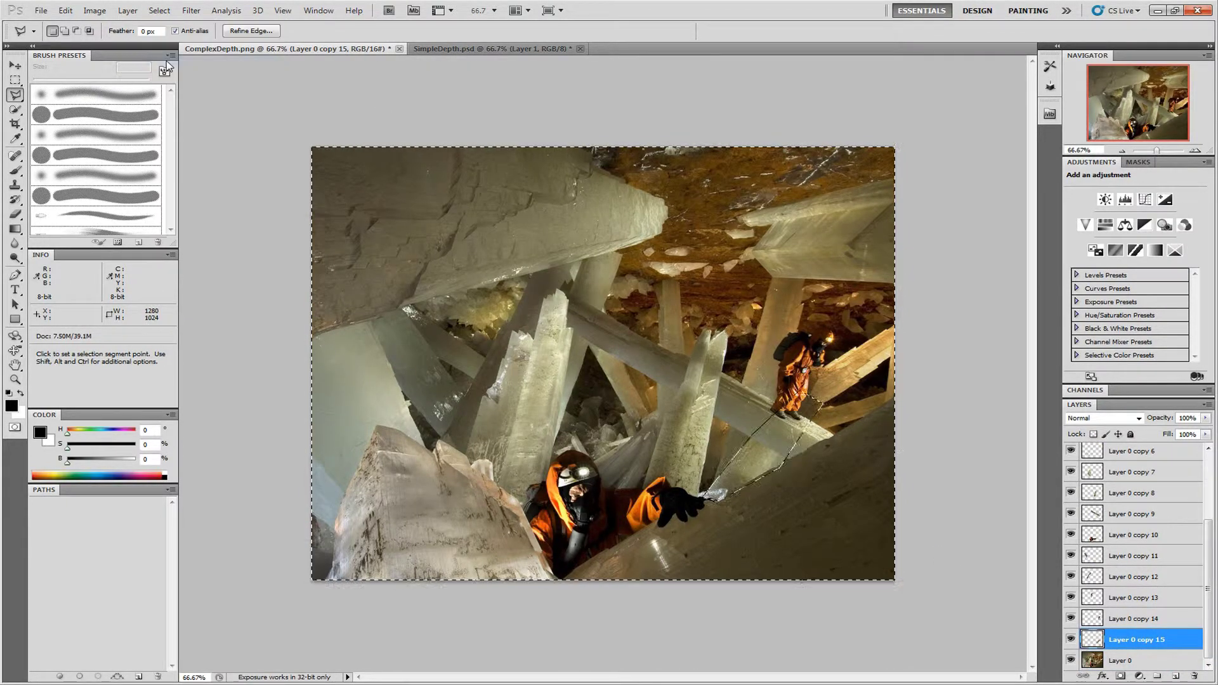
key(ctrl+d)
- Cut the crystal pillar onto its own Layer 0 copy
click(1071, 660)
click(1071, 661)
drag(1142, 664, 1176, 680)
click(713, 486)
click(772, 278)
click(804, 278)
click(801, 304)
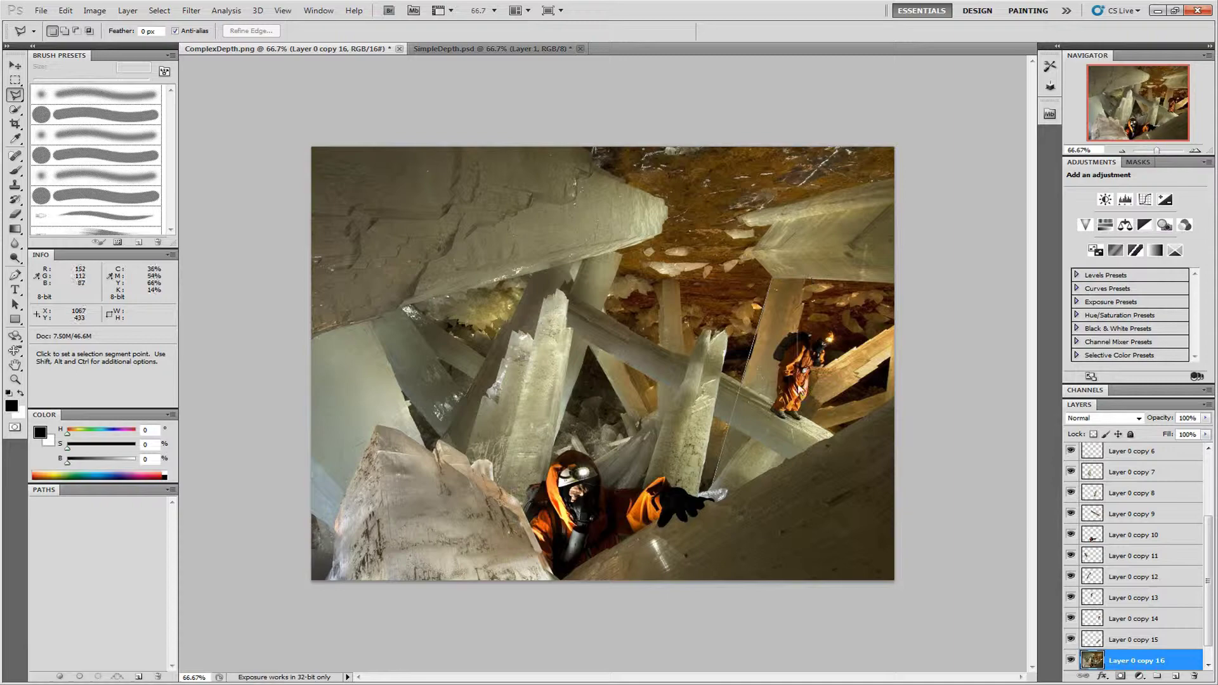
click(713, 486)
click(159, 11)
click(174, 62)
key(Delete)
key(ctrl+d)
- Cut out another crystal on a new copy and check it with Layer 0 hidden
key(alt+bracketleft)
key(ctrl+j)
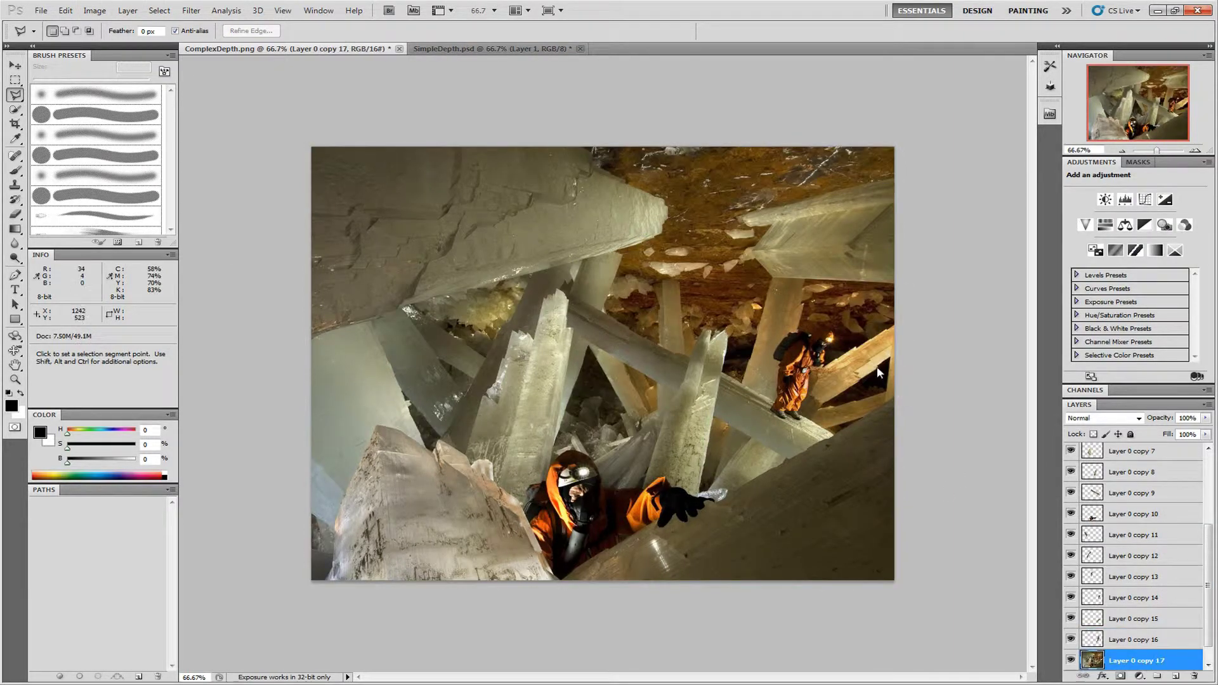
click(159, 11)
click(174, 62)
key(Delete)
key(ctrl+d)
click(1070, 660)
click(1070, 661)
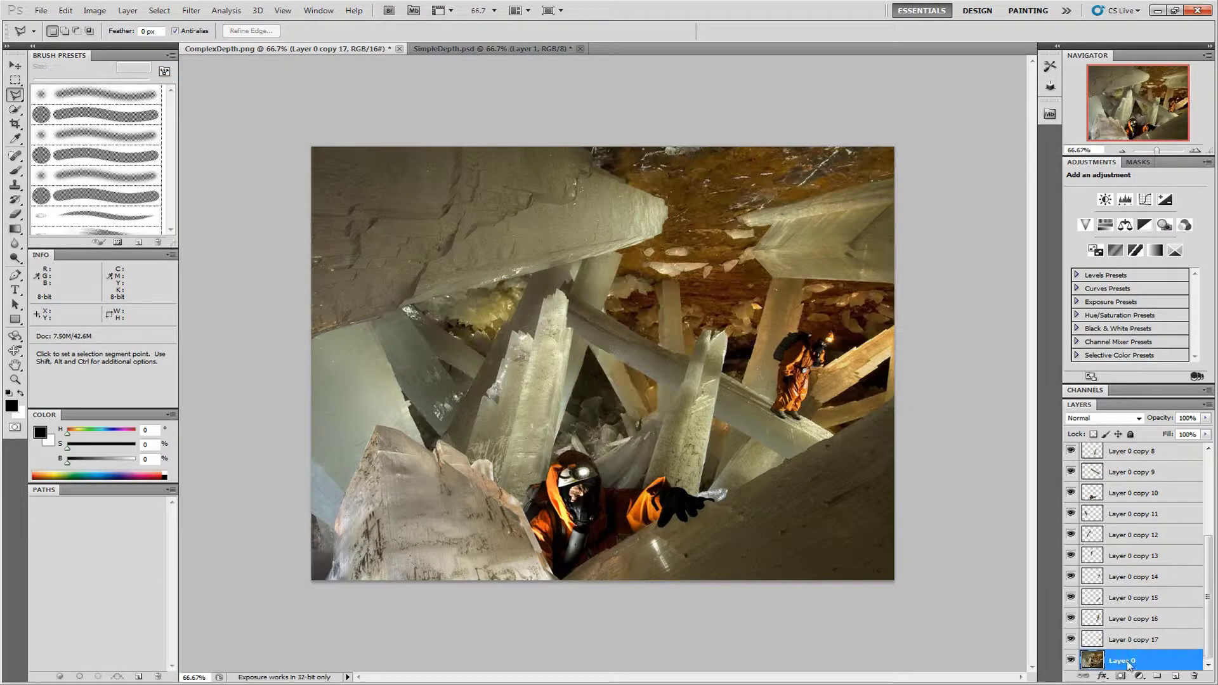
- Isolate the next crystal using Select > Inverse (Alt+S, I) and Delete
drag(1135, 661, 1176, 676)
click(414, 308)
key(alt+s)
key(i)
key(Delete)
key(ctrl+d)
- Duplicate Layer 0 again, cut out the next crystal, and toggle Layer 0 to check
key(alt+bracketleft)
key(ctrl+j)
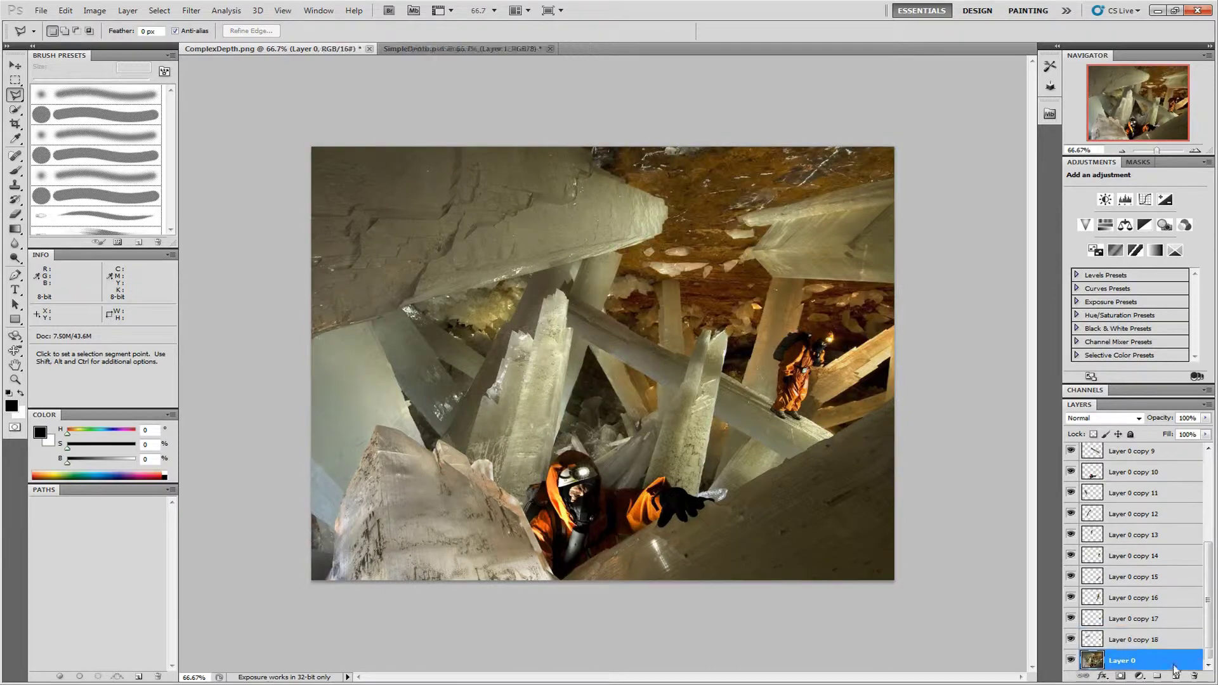
click(407, 309)
click(408, 308)
click(160, 10)
click(174, 62)
key(Delete)
key(ctrl+d)
click(1071, 660)
click(1071, 660)
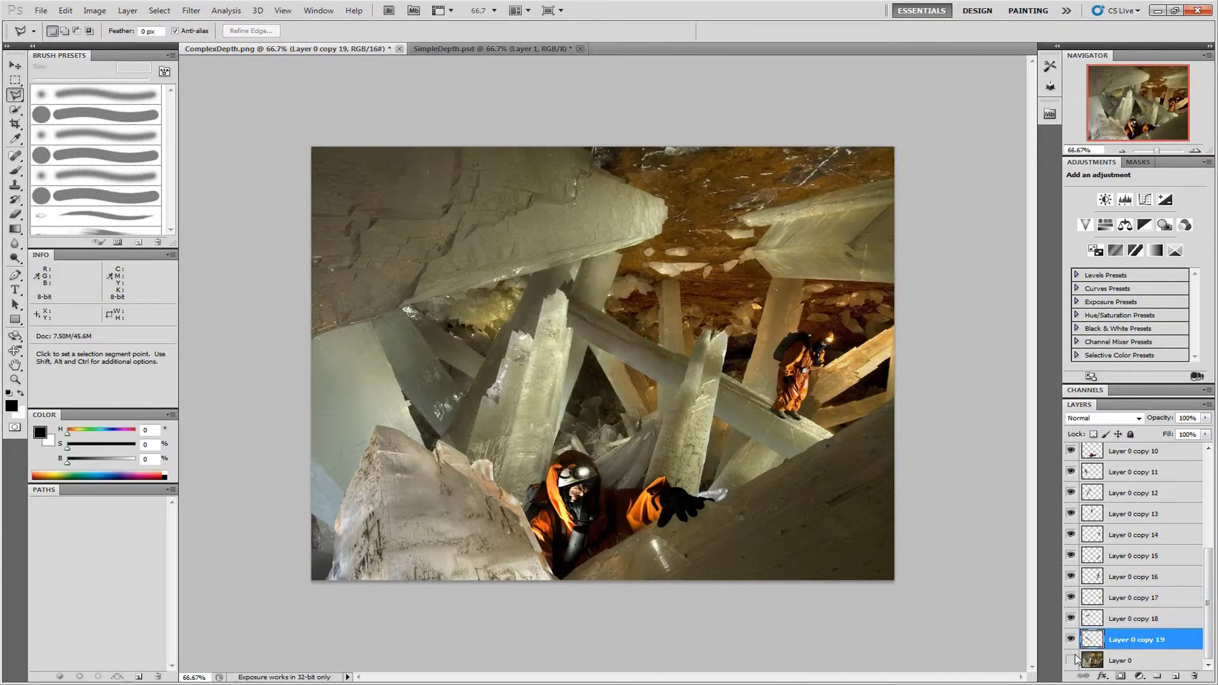
- Isolate a further crystal on another duplicated Layer 0 copy
drag(1135, 661, 1176, 676)
click(657, 440)
key(alt+s)
key(i)
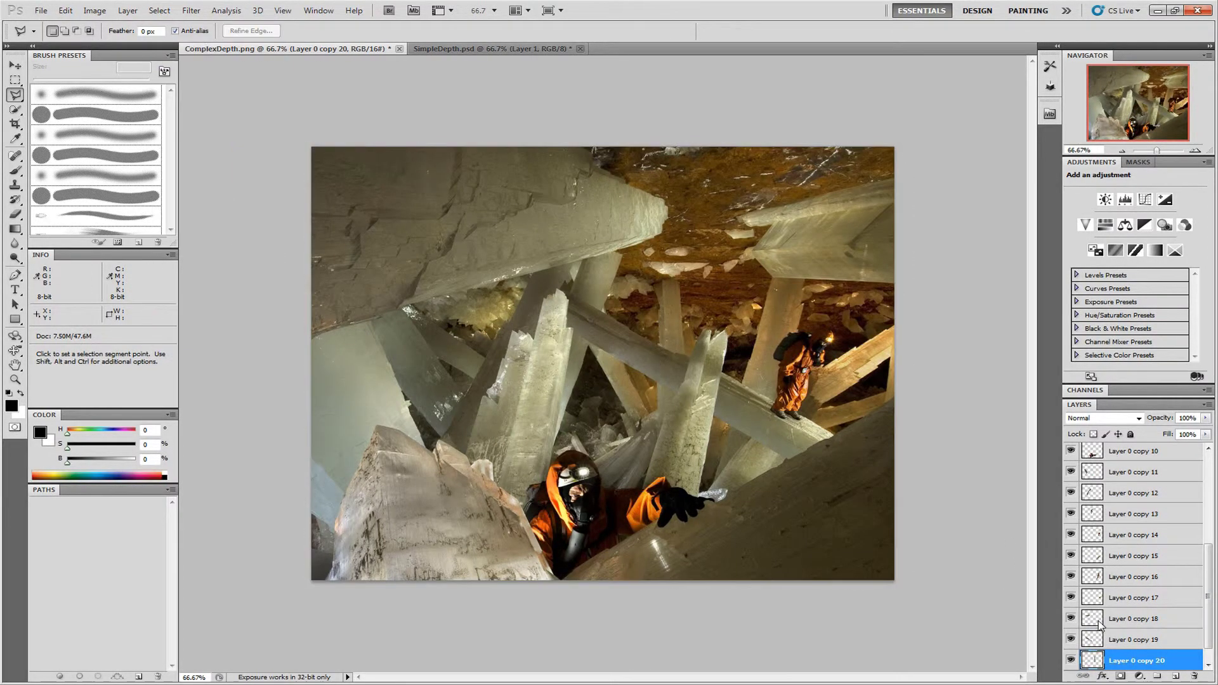
key(Delete)
key(ctrl+d)
- Cut out the next crystal on a fresh Layer 0 copy using Select > Inverse
key(alt+bracketleft)
key(ctrl+j)
click(657, 394)
key(alt+s)
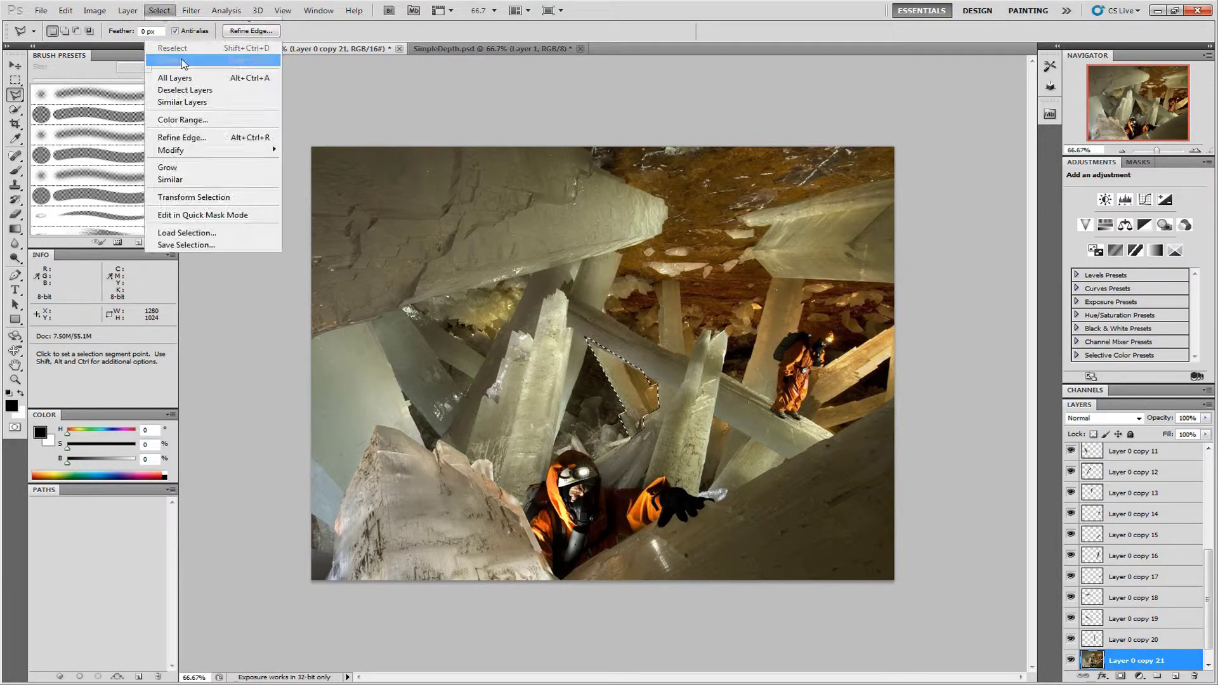
key(i)
key(Delete)
key(ctrl+d)
- Isolate another crystal, then hide and reshow Layer 0 to check the cut-outs
key(alt+bracketleft)
key(ctrl+j)
click(657, 428)
key(ctrl+shift+i)
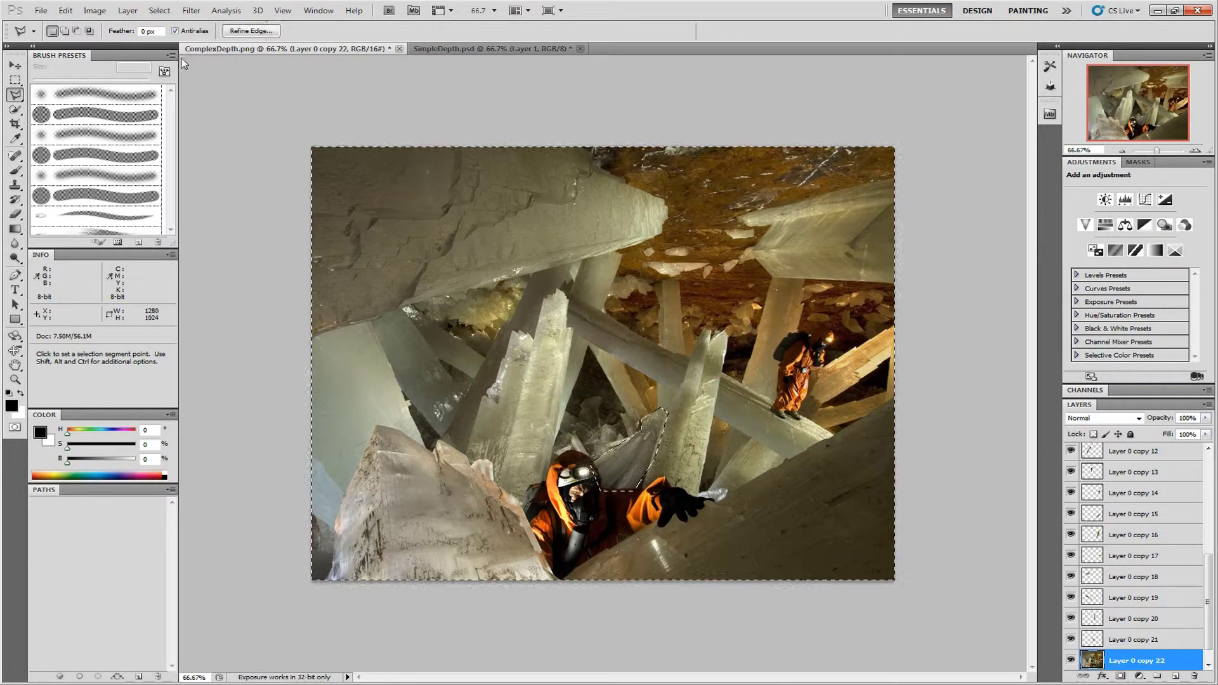
key(Delete)
key(ctrl+d)
scroll(1136, 634, down, 3)
click(1070, 660)
click(1071, 660)
- Cut the right-side crystal onto the last copy, Layer 0 copy 23, and check it
drag(1136, 661, 1175, 677)
click(859, 401)
click(875, 407)
click(812, 420)
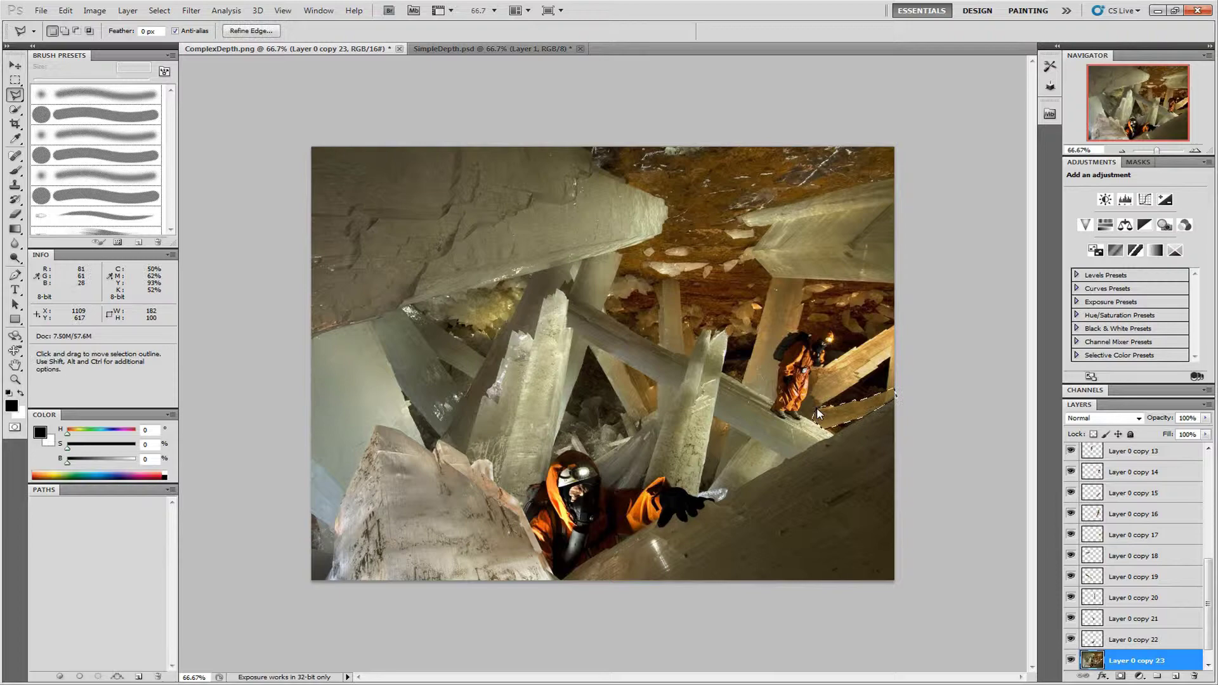
key(alt+s)
key(i)
key(Delete)
key(ctrl+d)
scroll(1078, 657, down, 2)
click(1072, 662)
click(1072, 662)
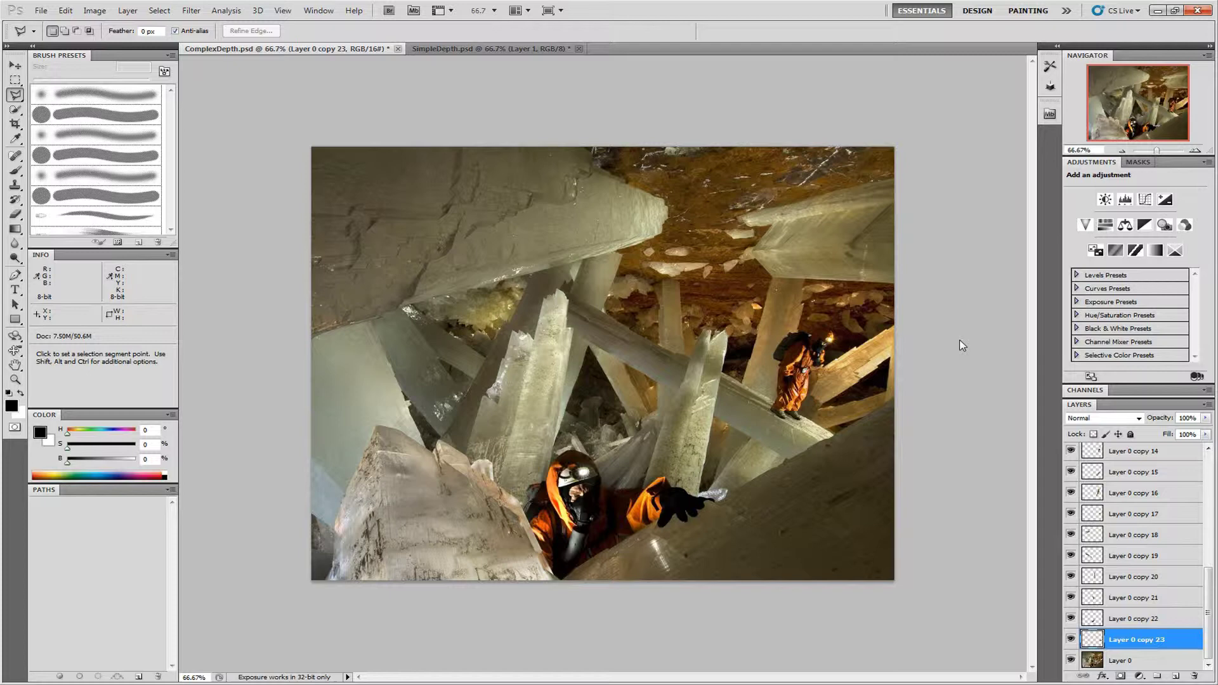
scroll(976, 404, up, 5)
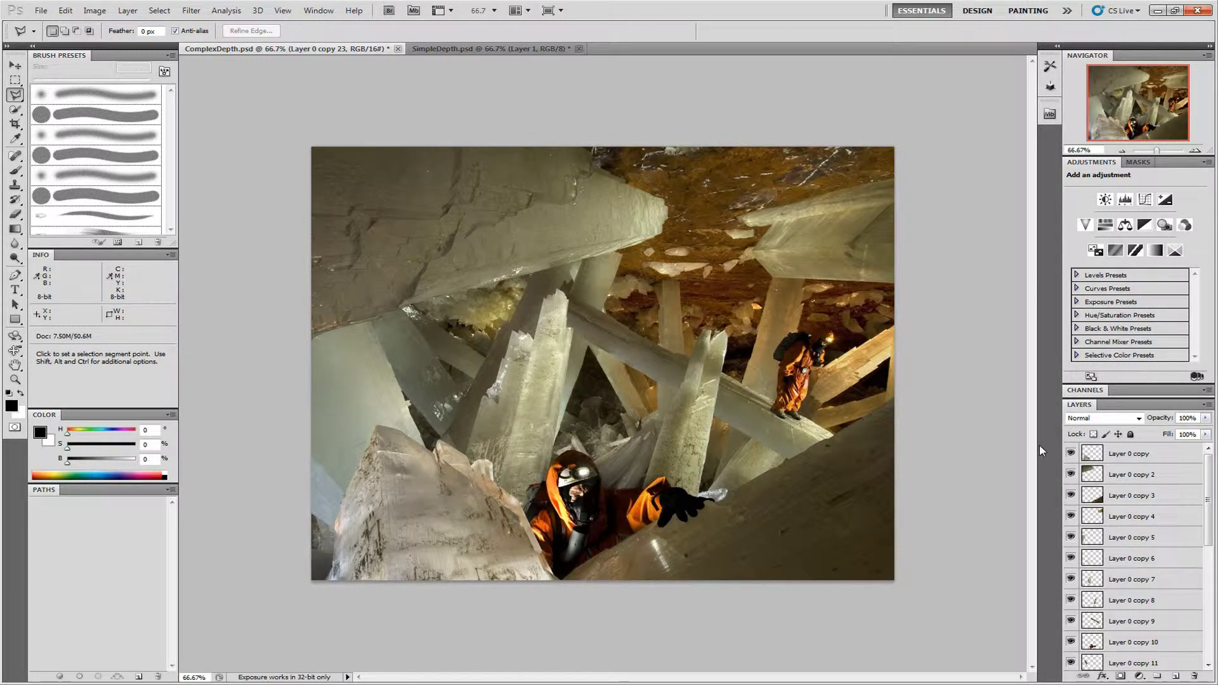
- Show only Layer 0 copy so the lower-left crystal fragment stands alone on transparency
alt+click(1072, 452)
key(g)
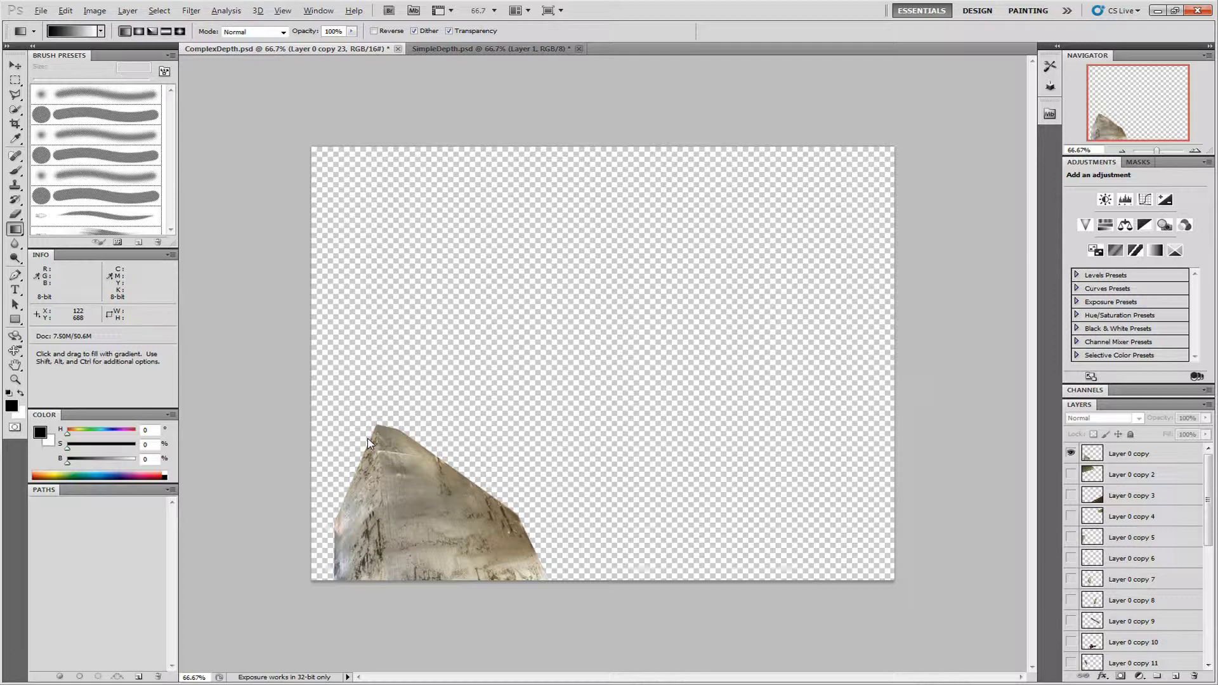
- Add Layer 1 above Layer 0 copy and fill the crystal's left face with a black-to-white gradient
click(1136, 454)
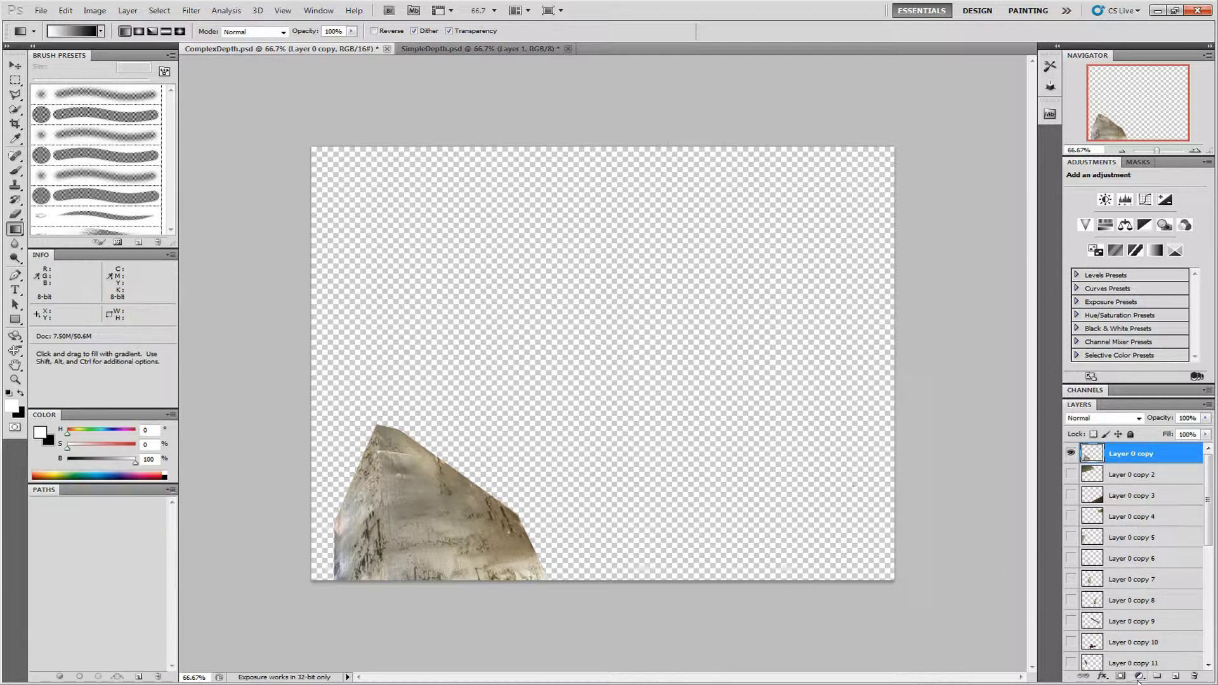
click(1175, 676)
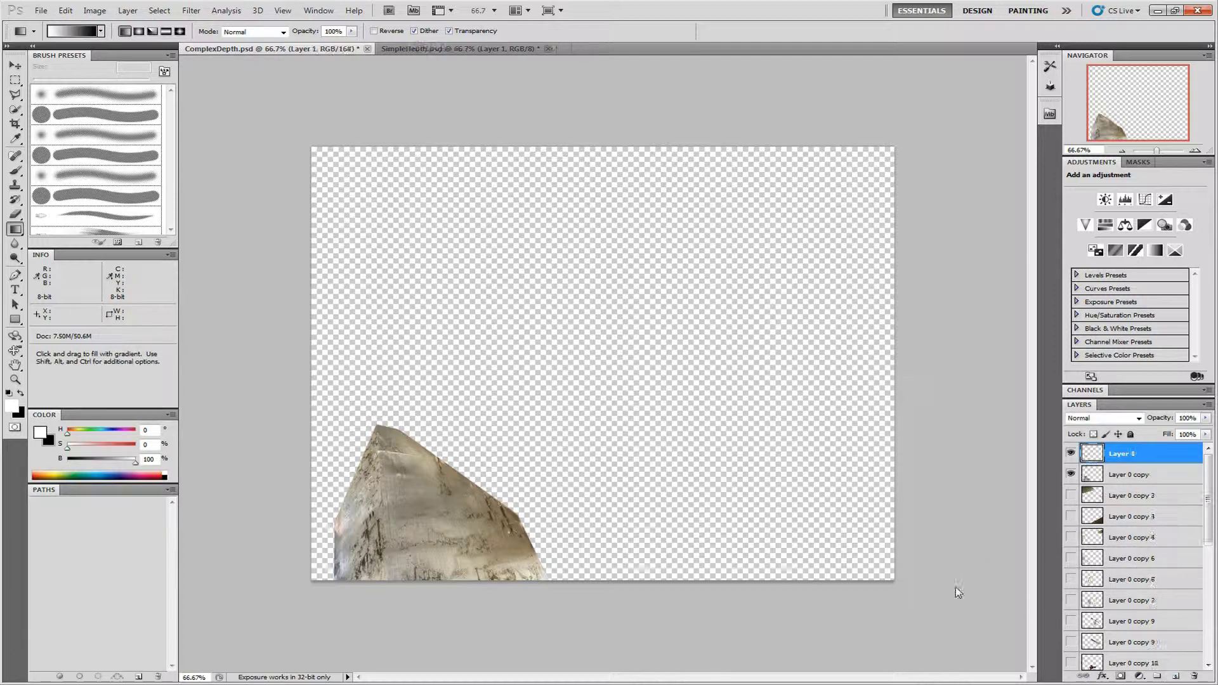
click(15, 95)
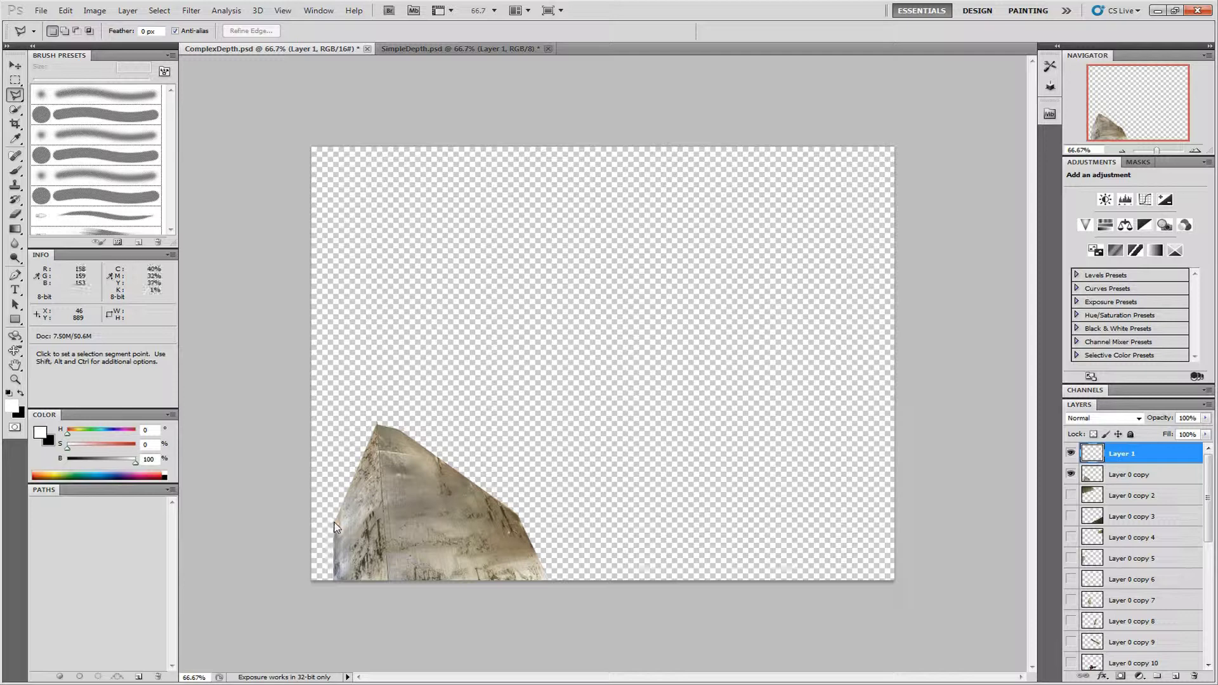
click(378, 426)
click(389, 580)
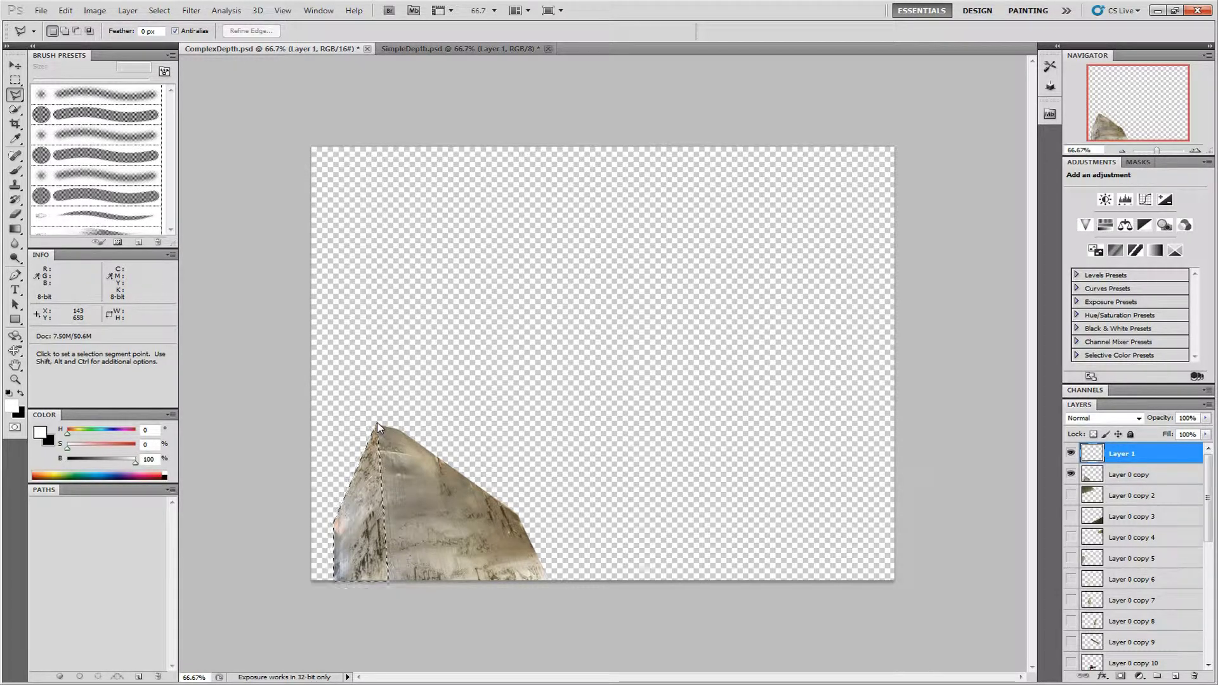
click(334, 579)
click(14, 229)
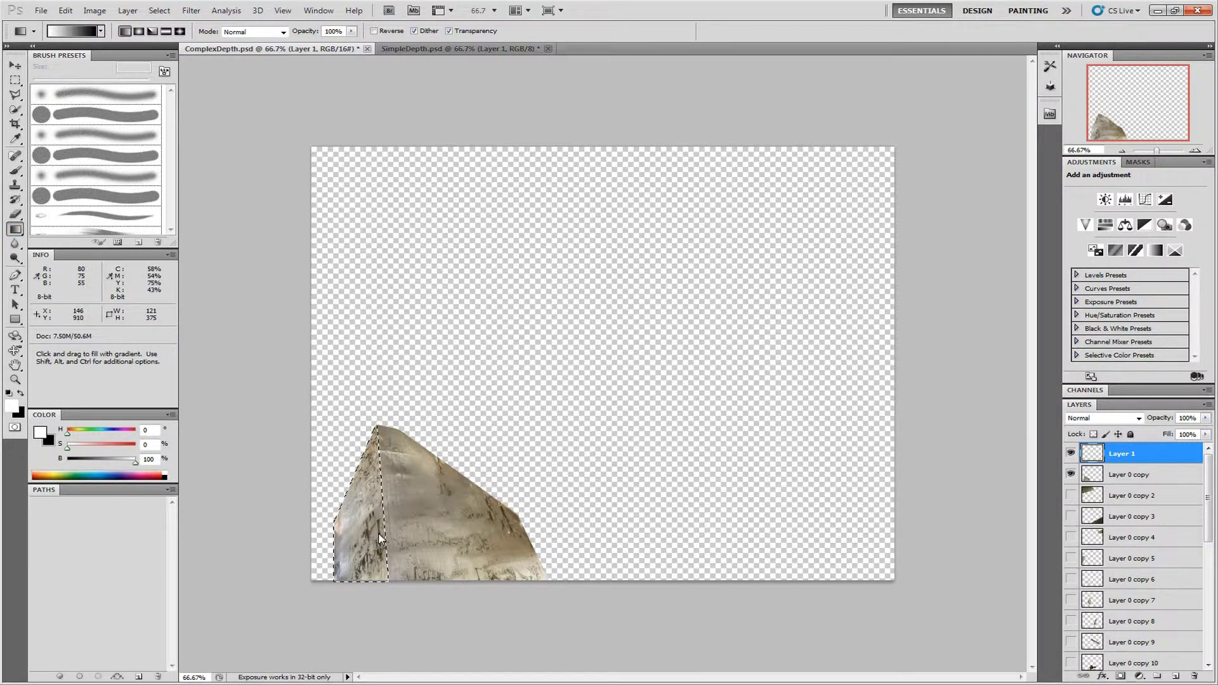
drag(379, 515, 334, 524)
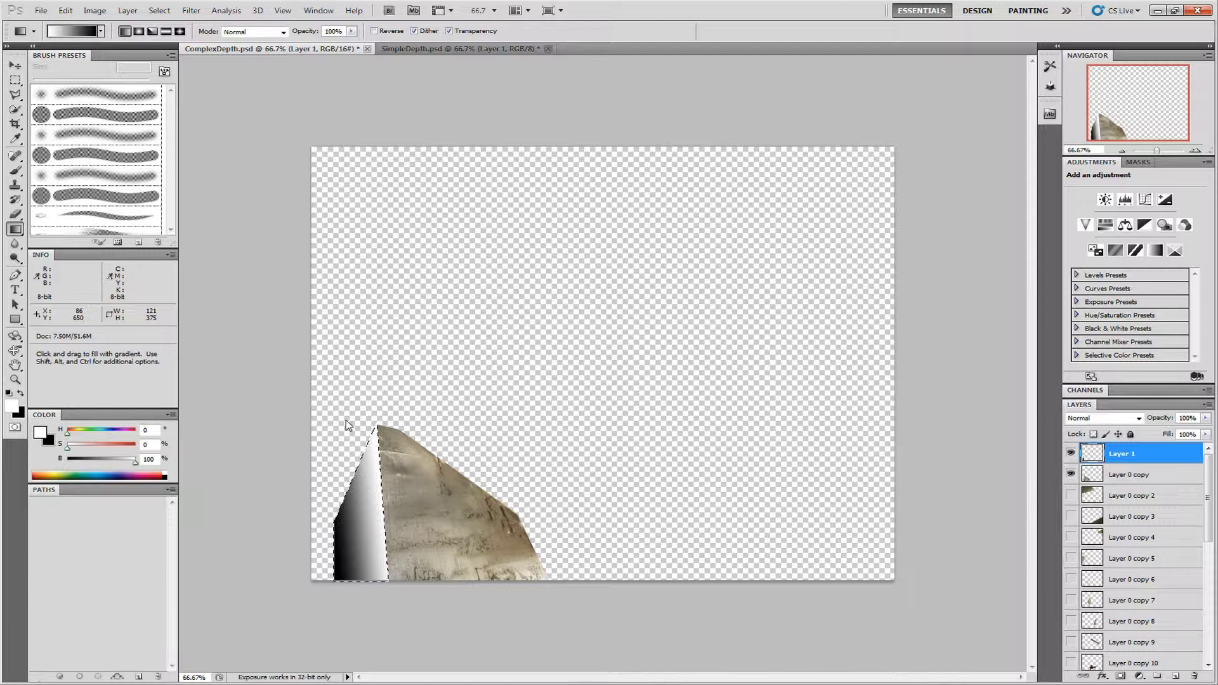
- Drop the left-face selection and outline the crystal's right face with the Polygonal Lasso
click(15, 95)
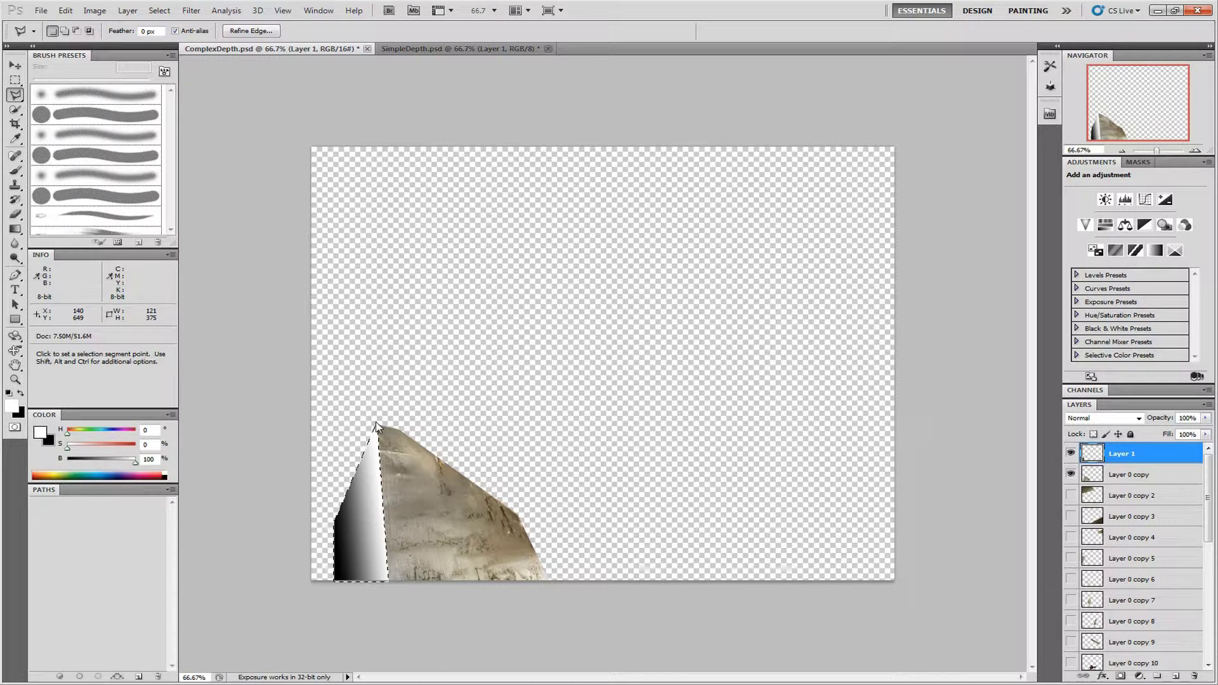
key(ctrl+d)
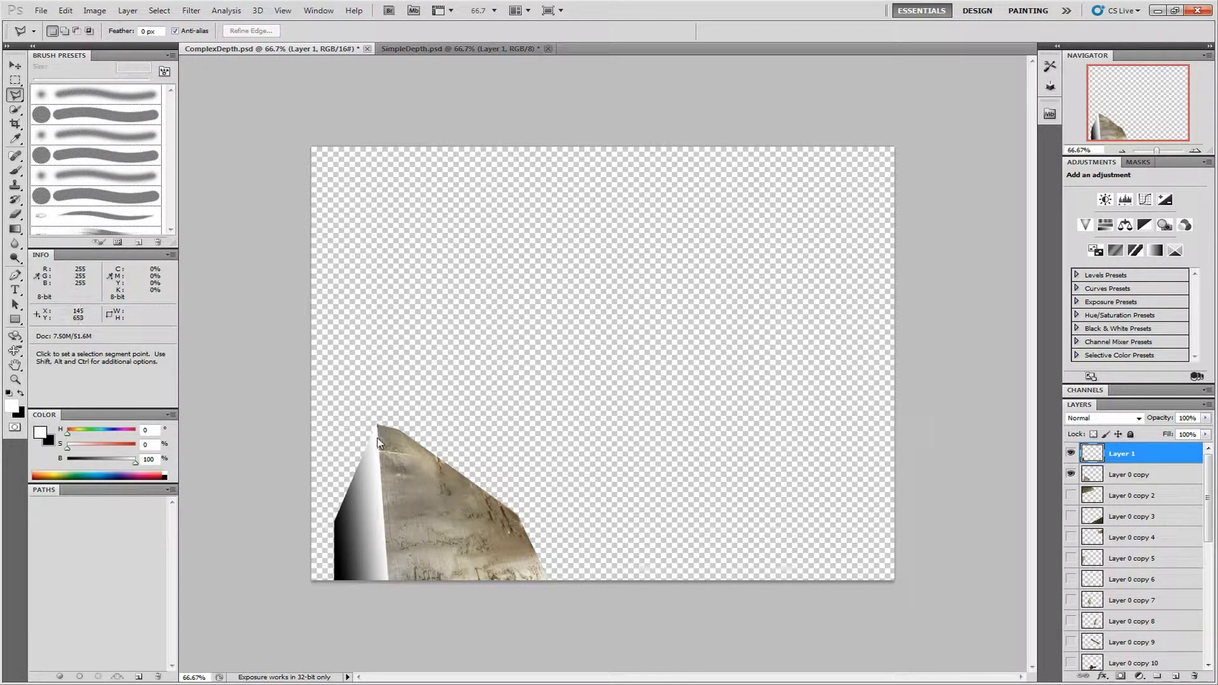
click(377, 439)
click(389, 592)
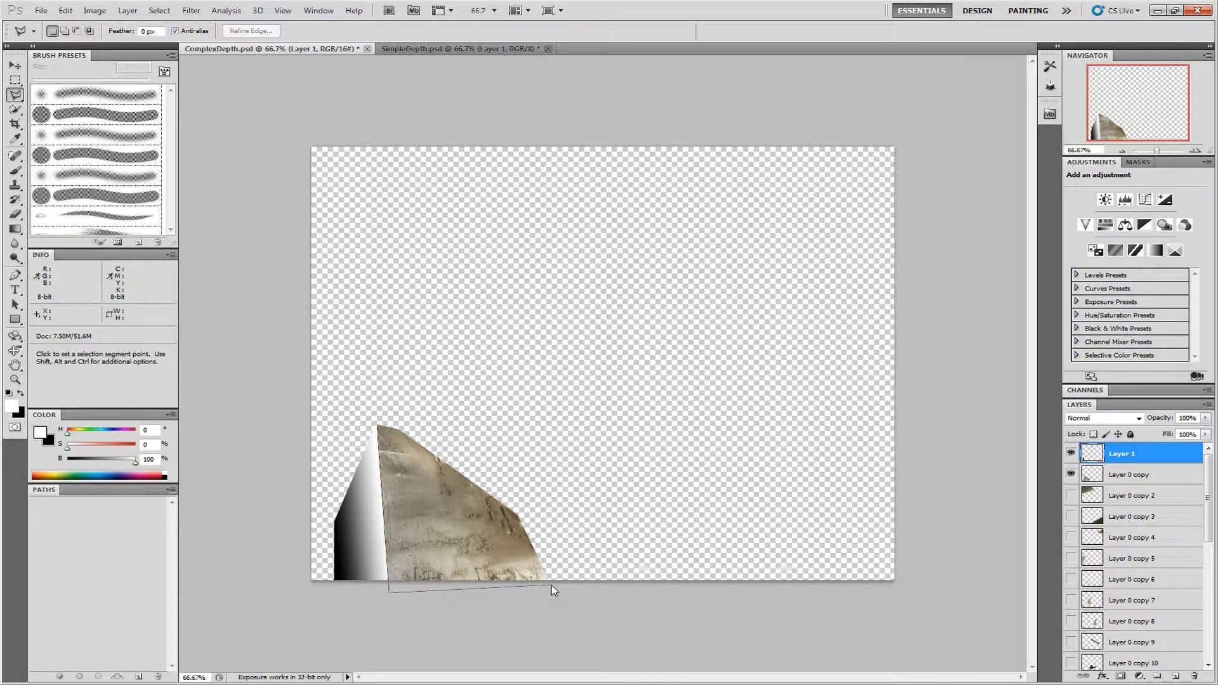
click(551, 585)
click(379, 426)
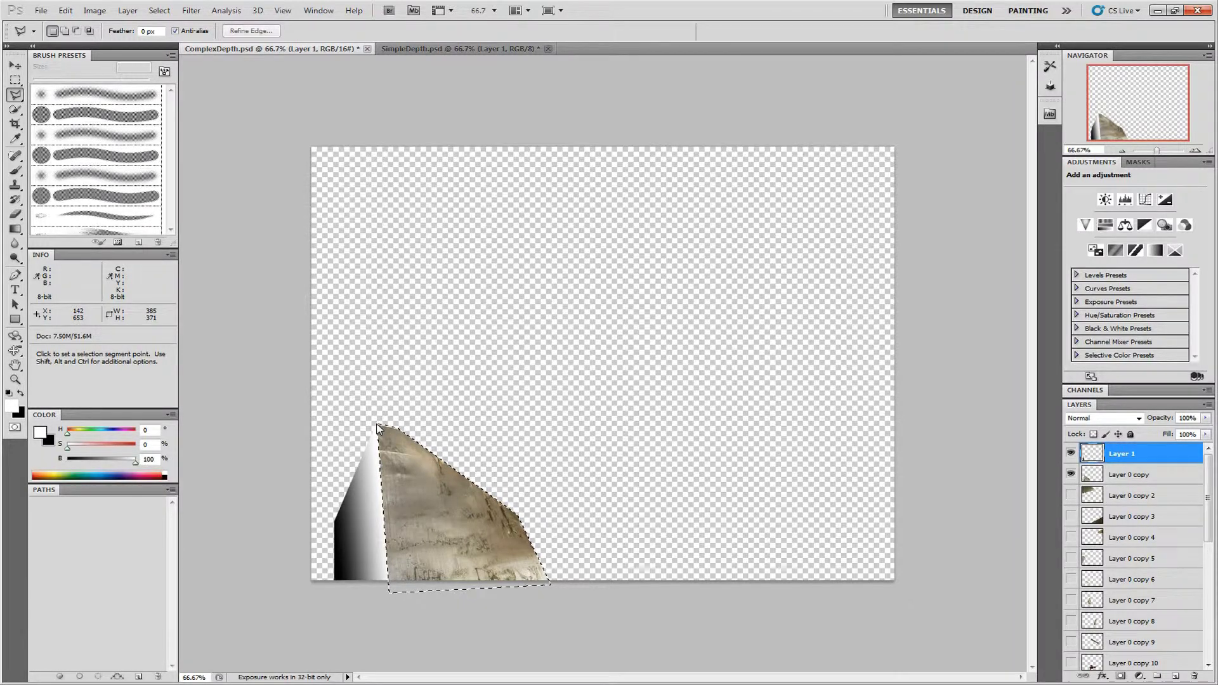
- Fill the right-face selection with a horizontal black-white-black gradient, then deselect
click(15, 229)
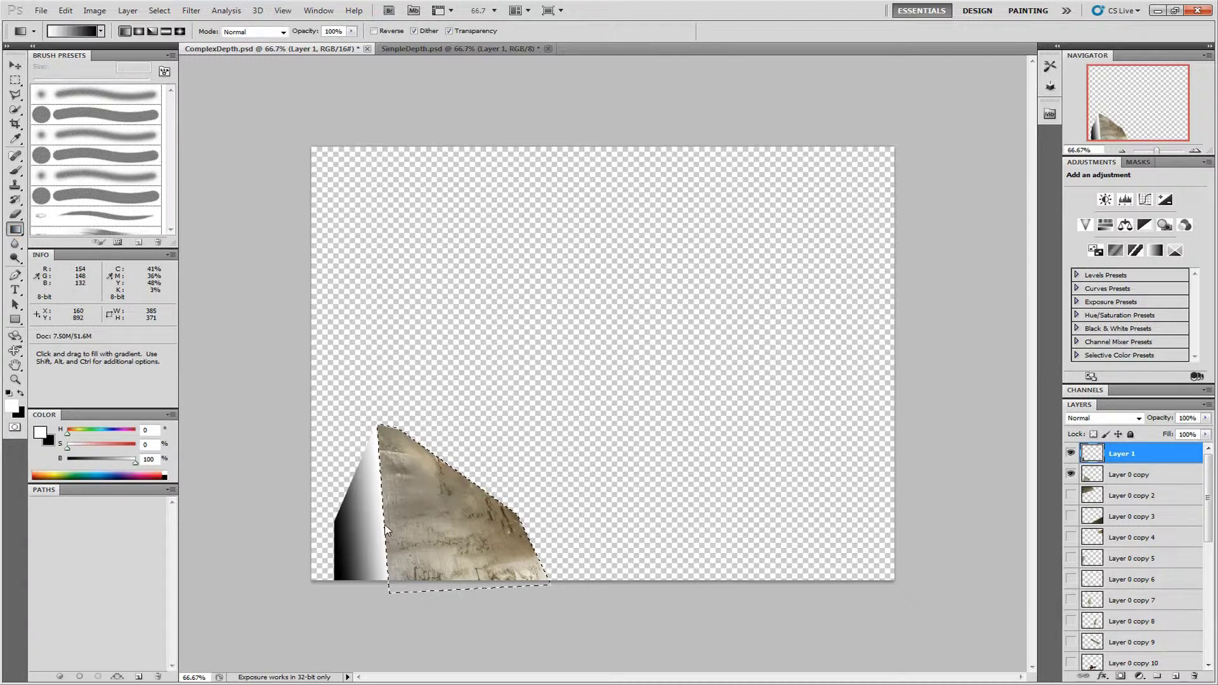
drag(393, 525, 524, 531)
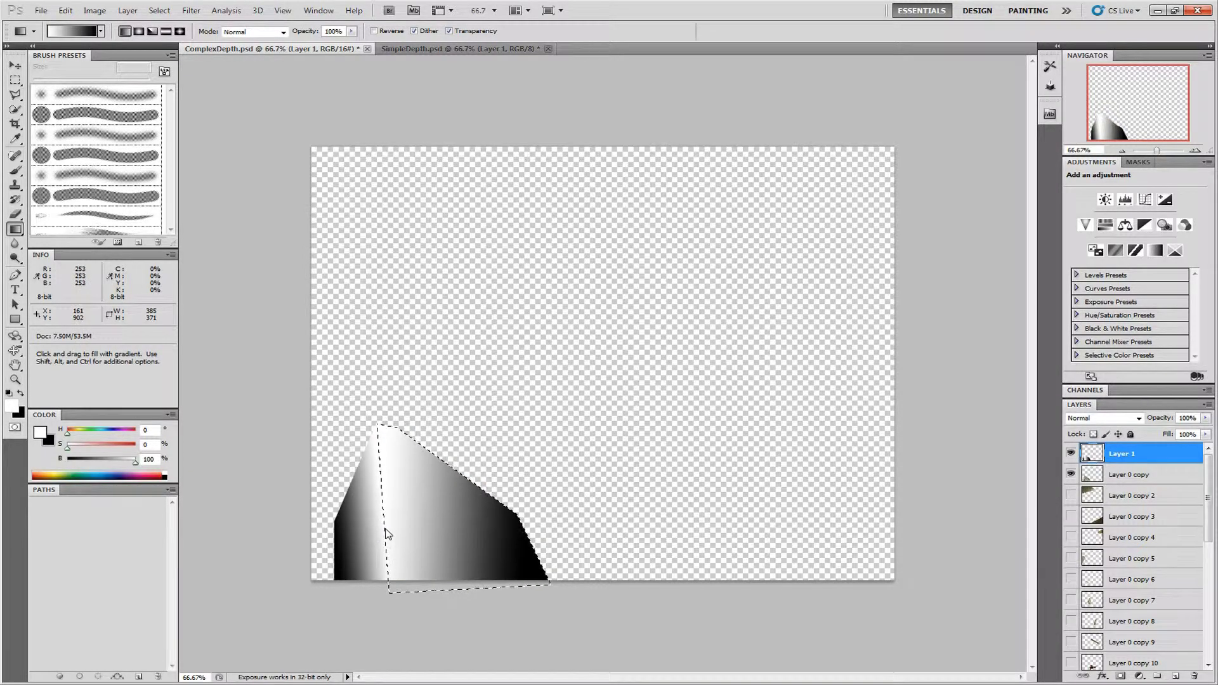
drag(384, 528, 511, 541)
key(ctrl+d)
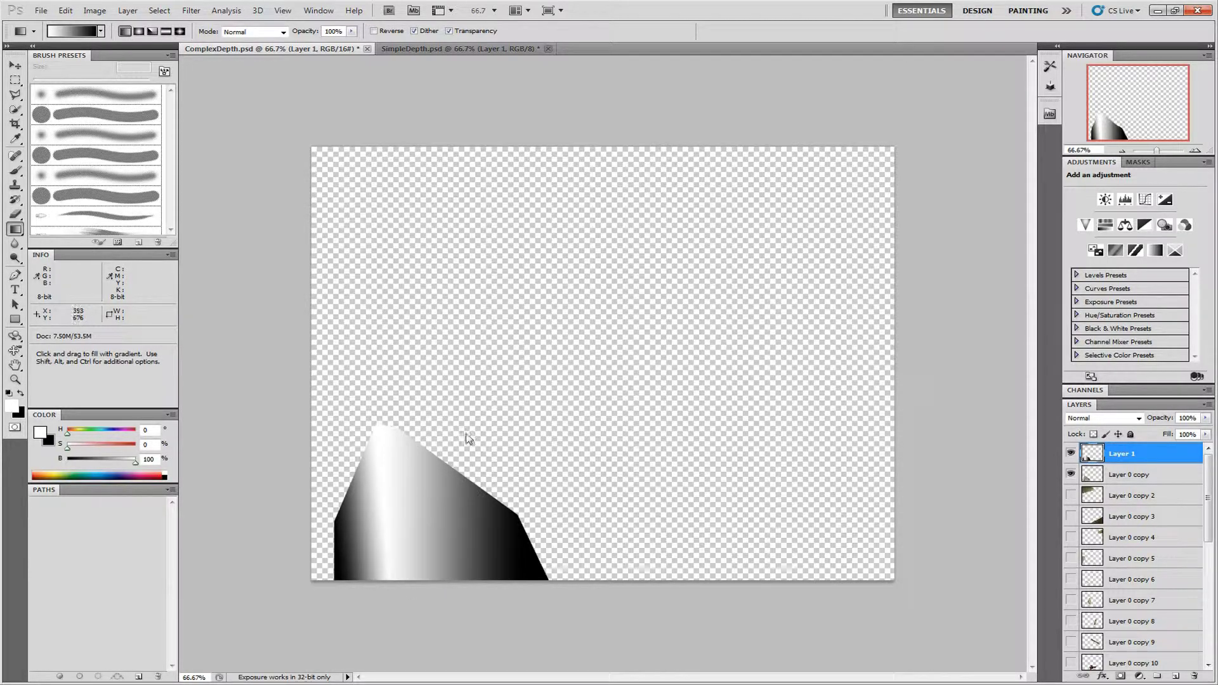
- Load the crystal shape's selection and add a new Layer 2 set to Multiply blending
ctrl+click(1094, 454)
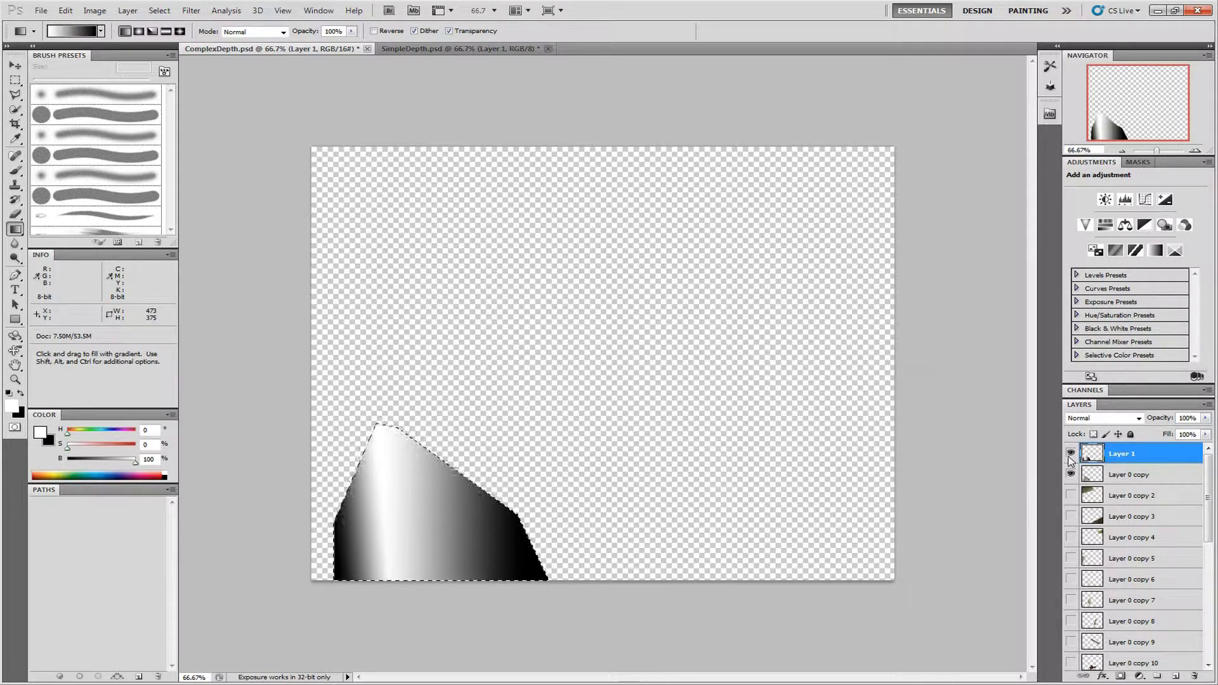
click(1176, 676)
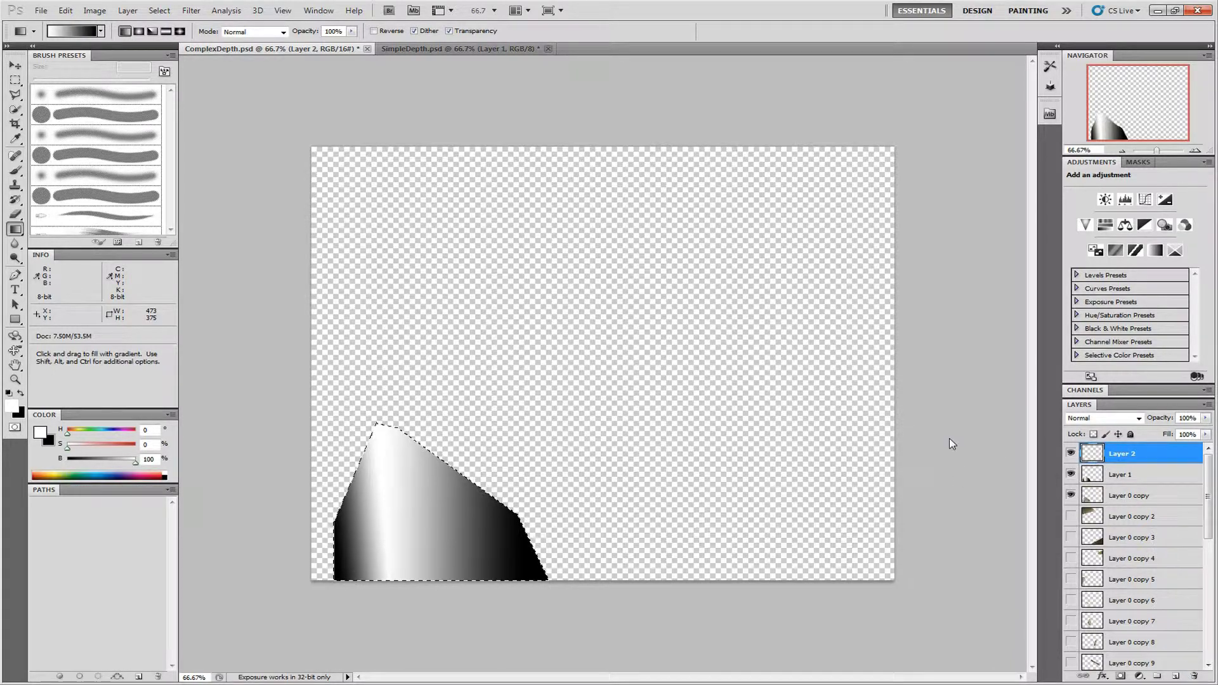
click(1103, 418)
click(1104, 418)
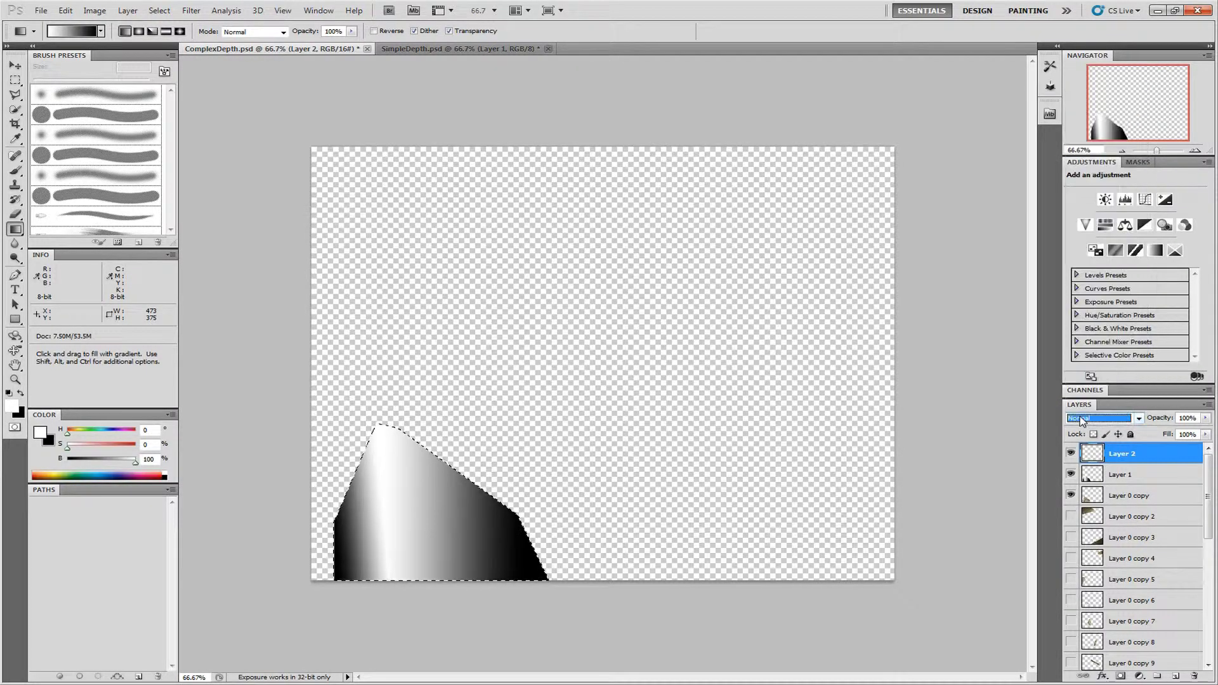
click(1104, 418)
click(1085, 132)
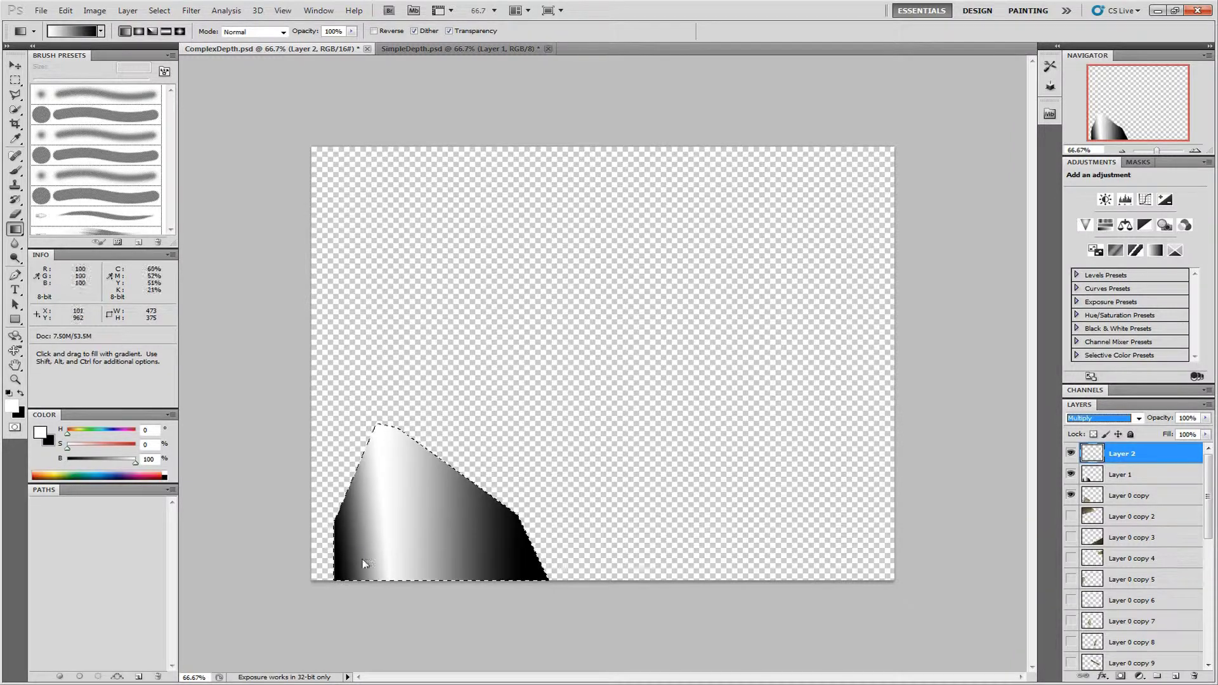
- Draw a vertical shading gradient through the crystal and fade Layer 2 to 8% opacity
drag(409, 589, 389, 429)
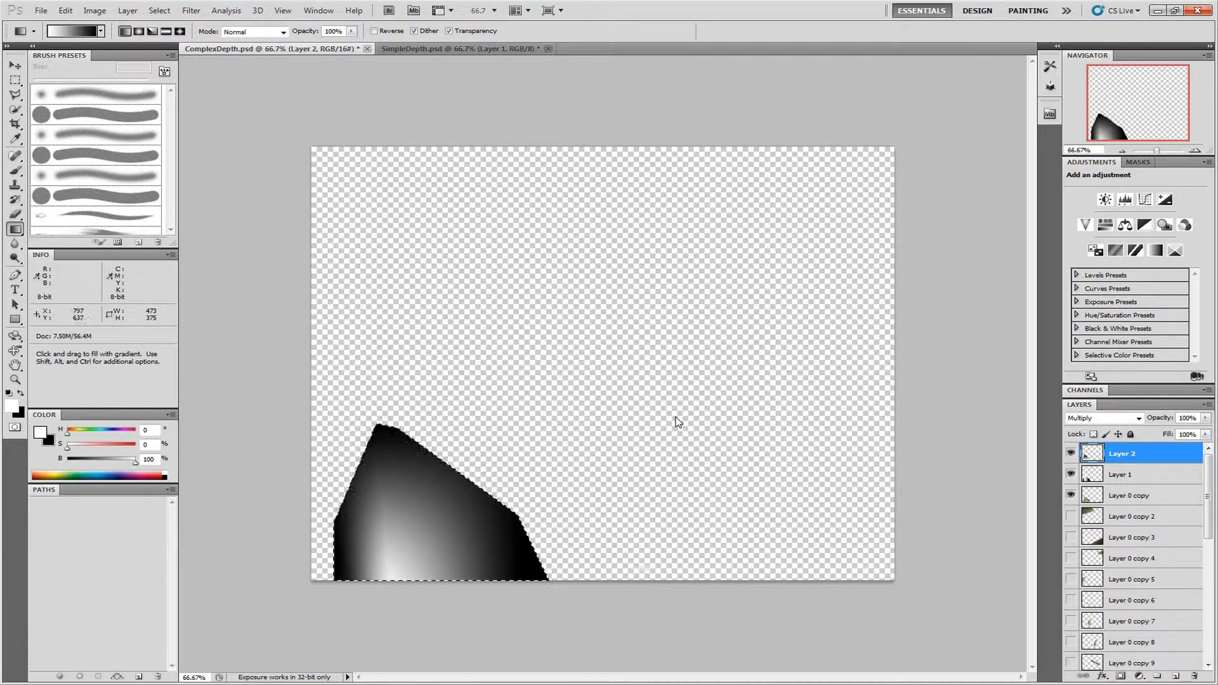
click(1206, 418)
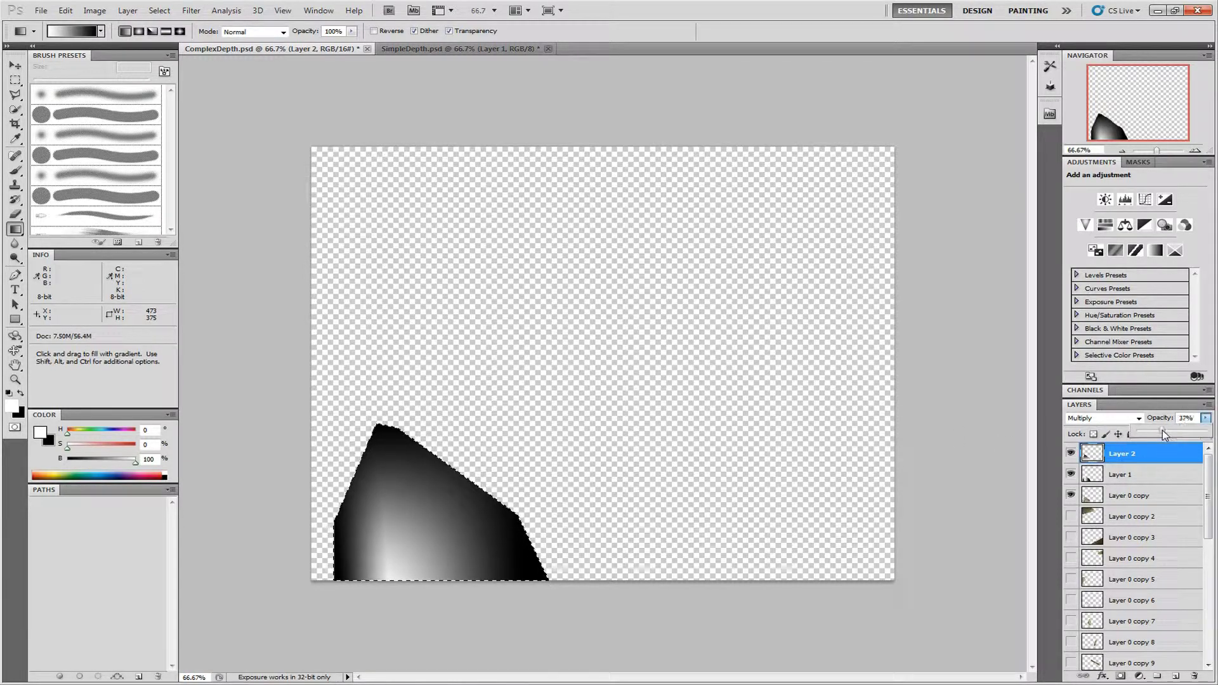
drag(1162, 430, 1143, 430)
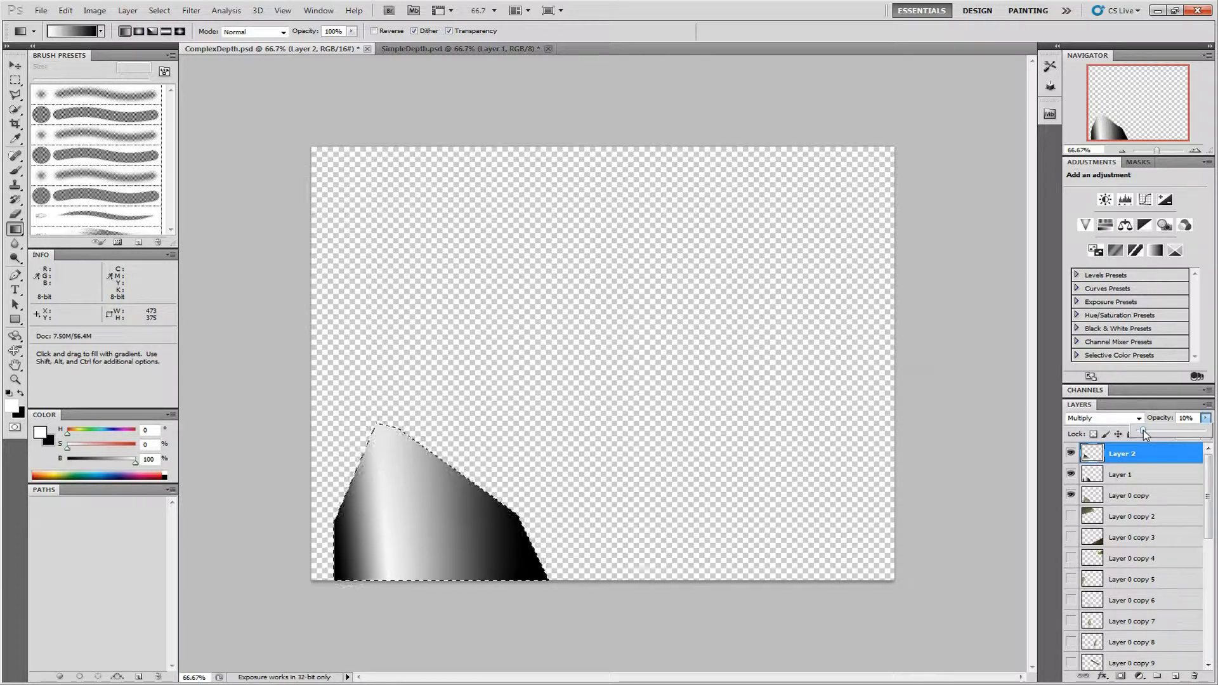
drag(1143, 430, 1143, 431)
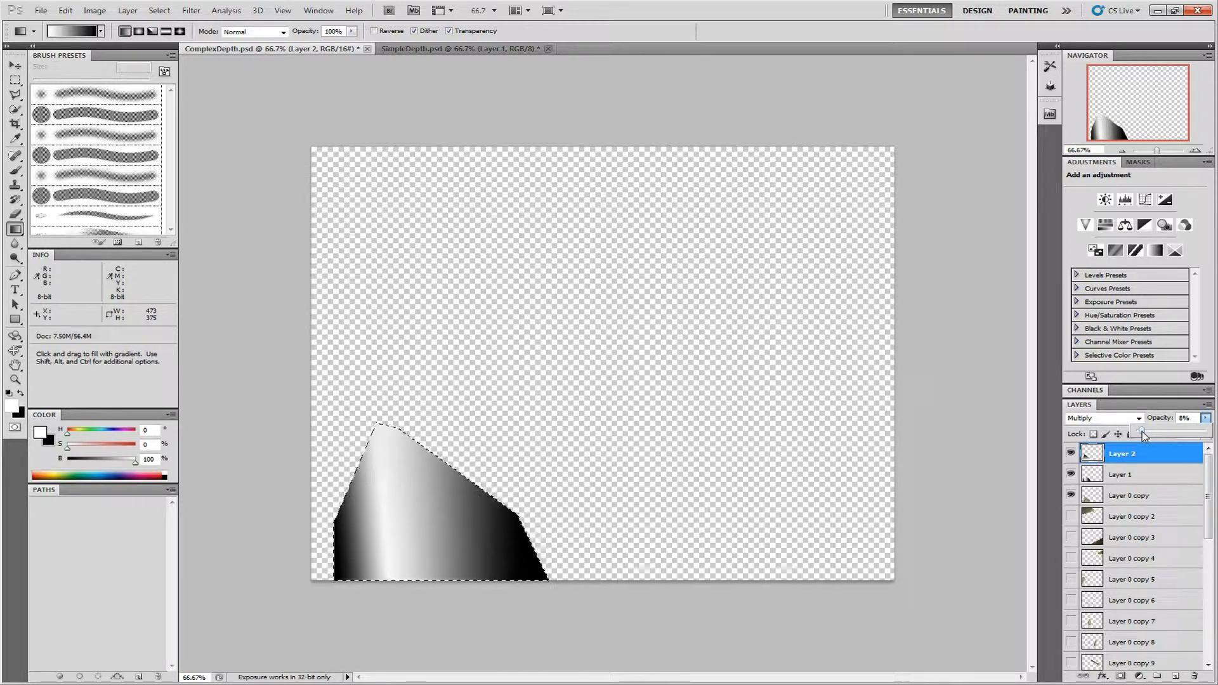
click(1205, 418)
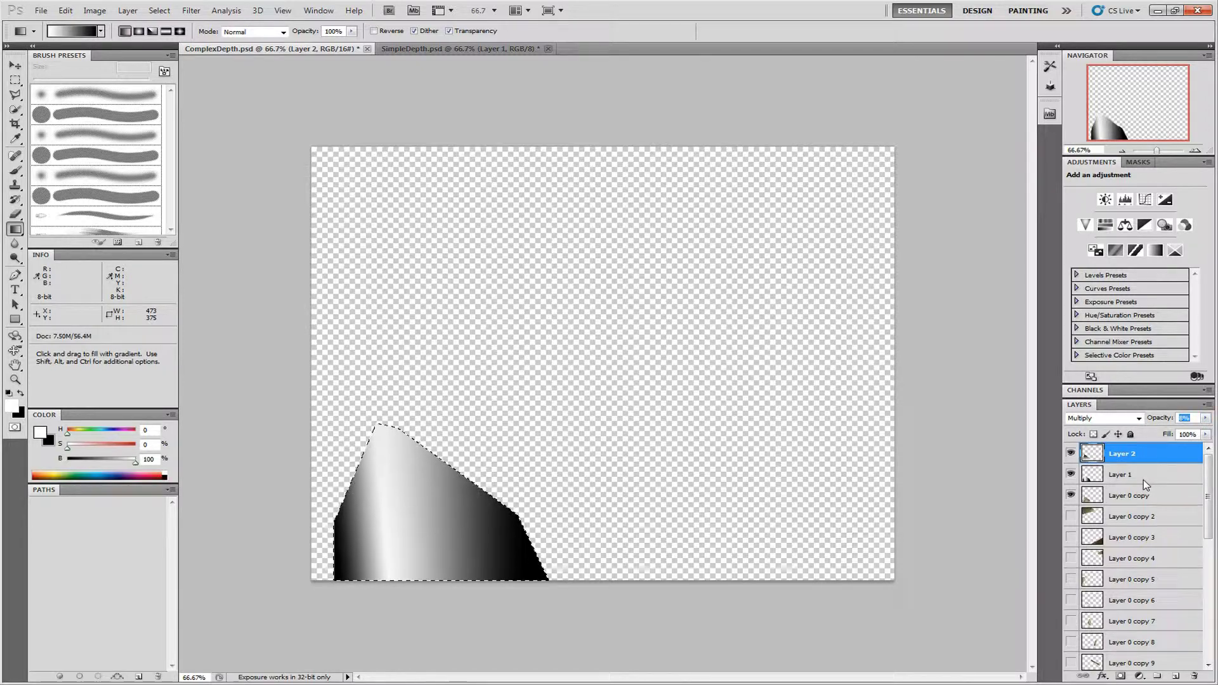
- Merge Layer 2 down into Layer 1 and toggle layer visibility to check the result
key(ctrl+e)
click(1071, 453)
click(1070, 453)
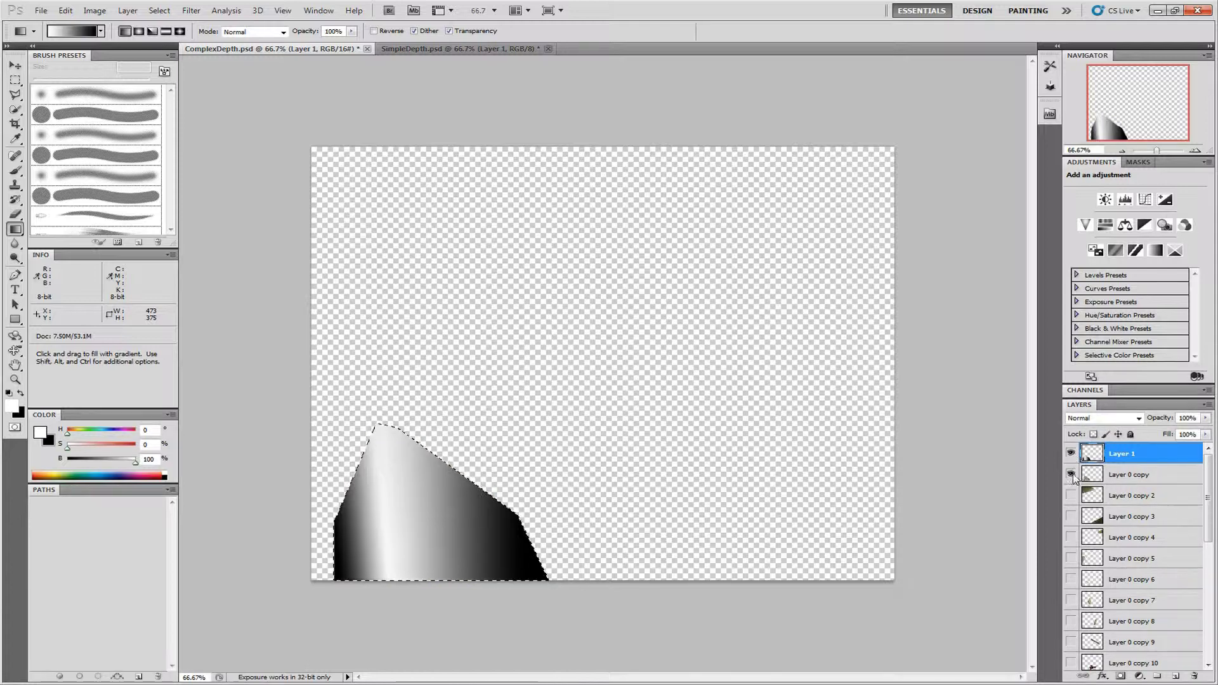
click(1071, 473)
click(1070, 474)
- Merge Layer 1 into Layer 0 copy and turn the original cave photo Layer 0 back on
key(ctrl+e)
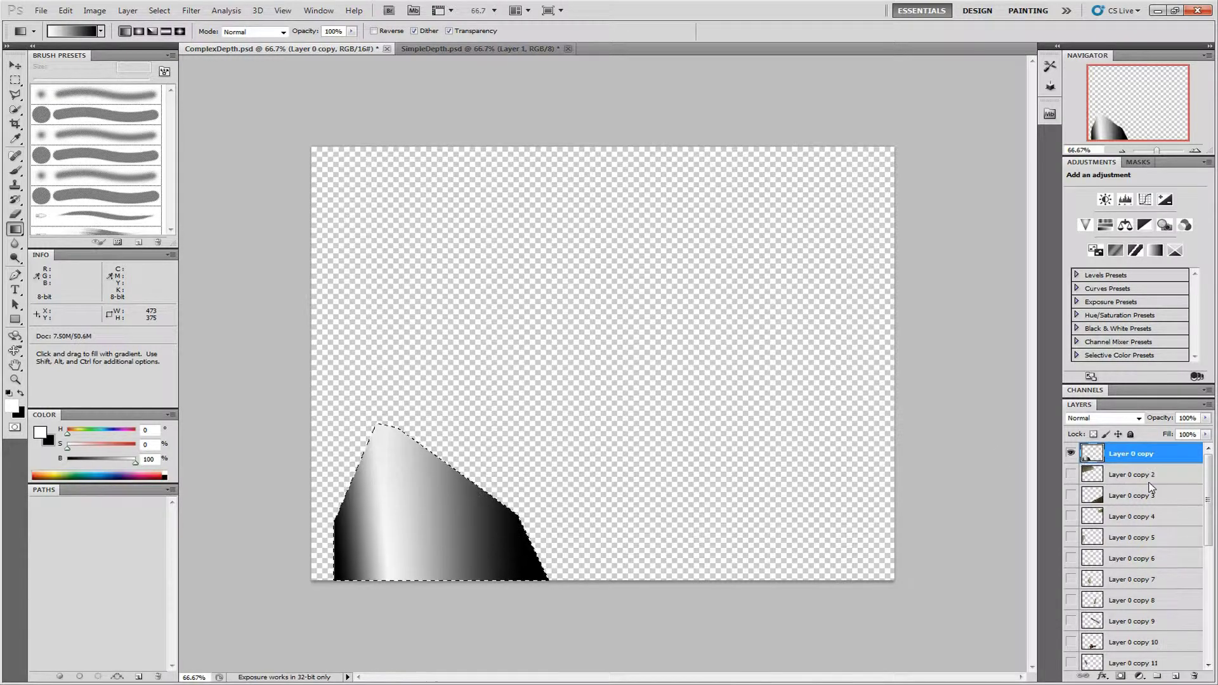
scroll(1116, 540, down, 5)
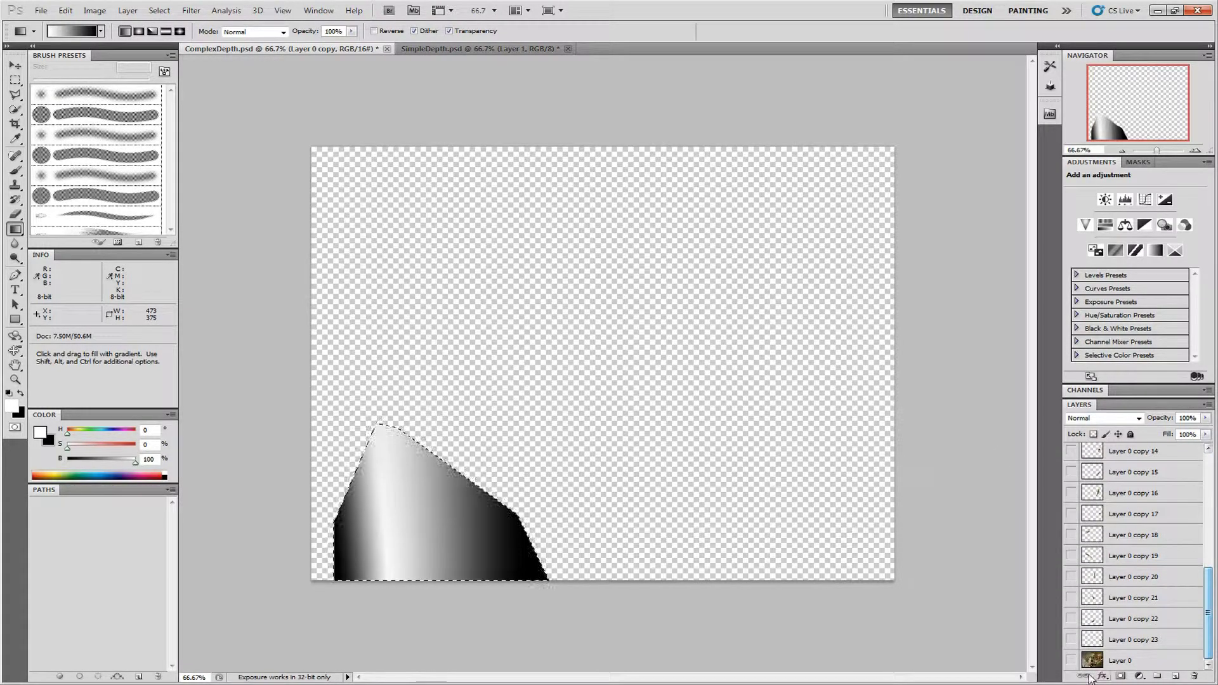
click(1071, 661)
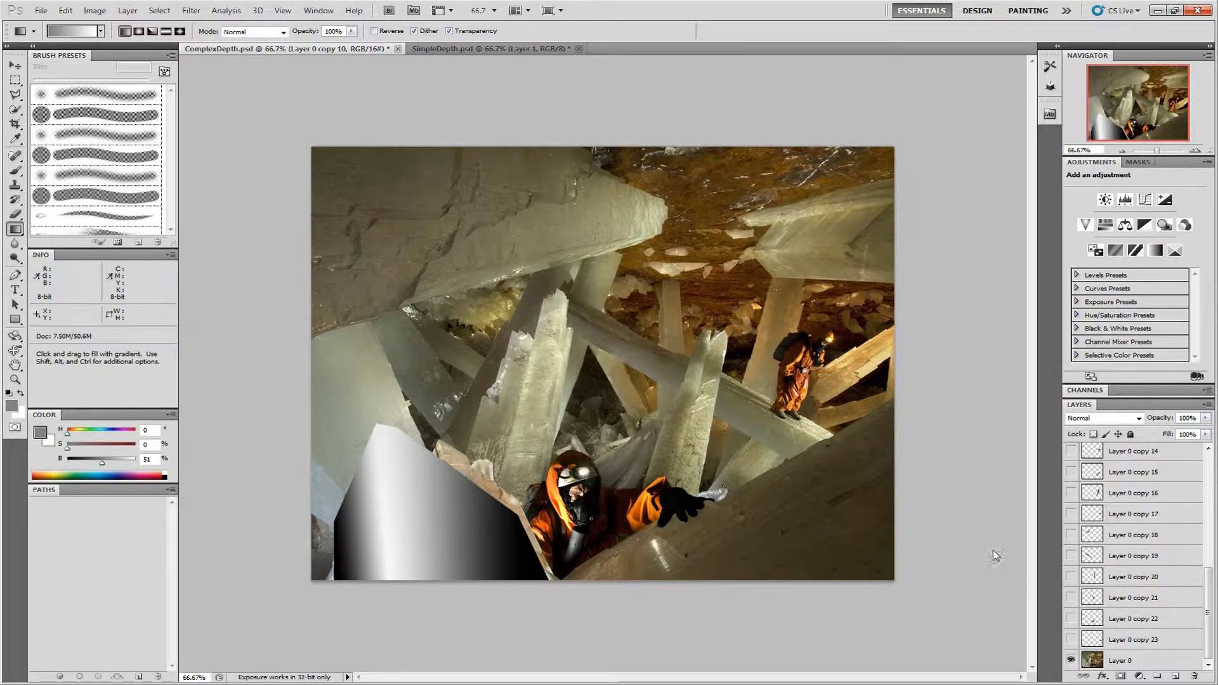
- Hide the cave photo, add Layer 1 above Layer 0 copy 10, and paint the man's selection flat grey
click(1072, 660)
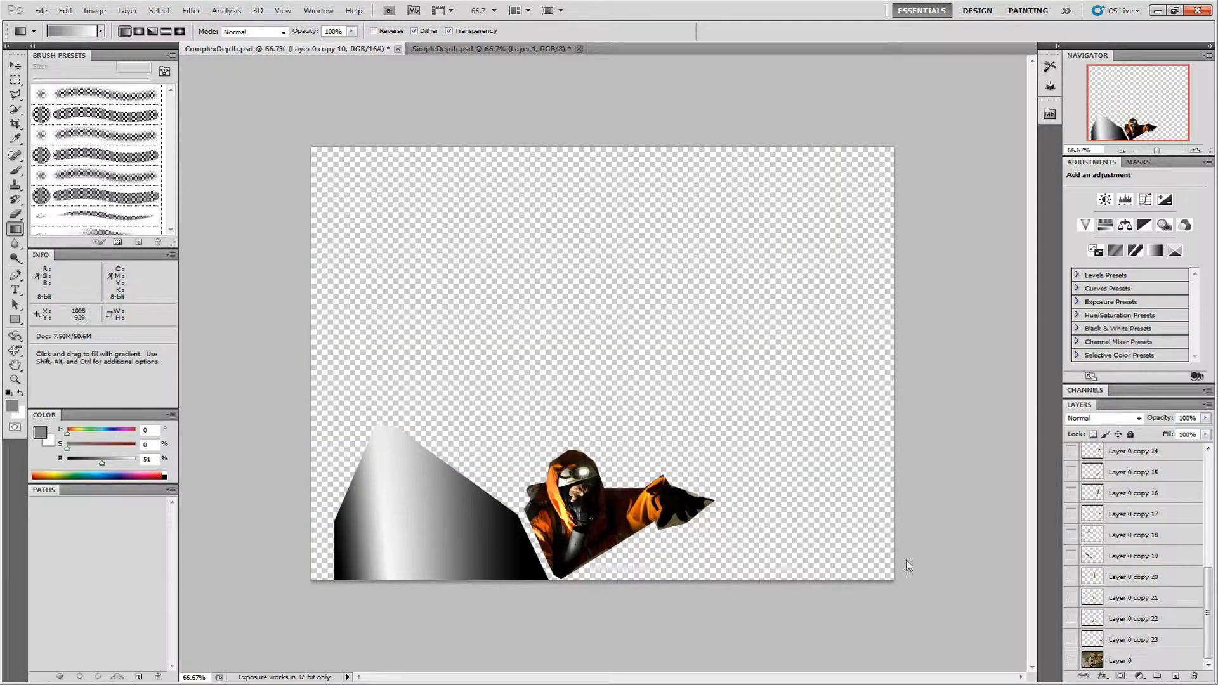
click(1209, 551)
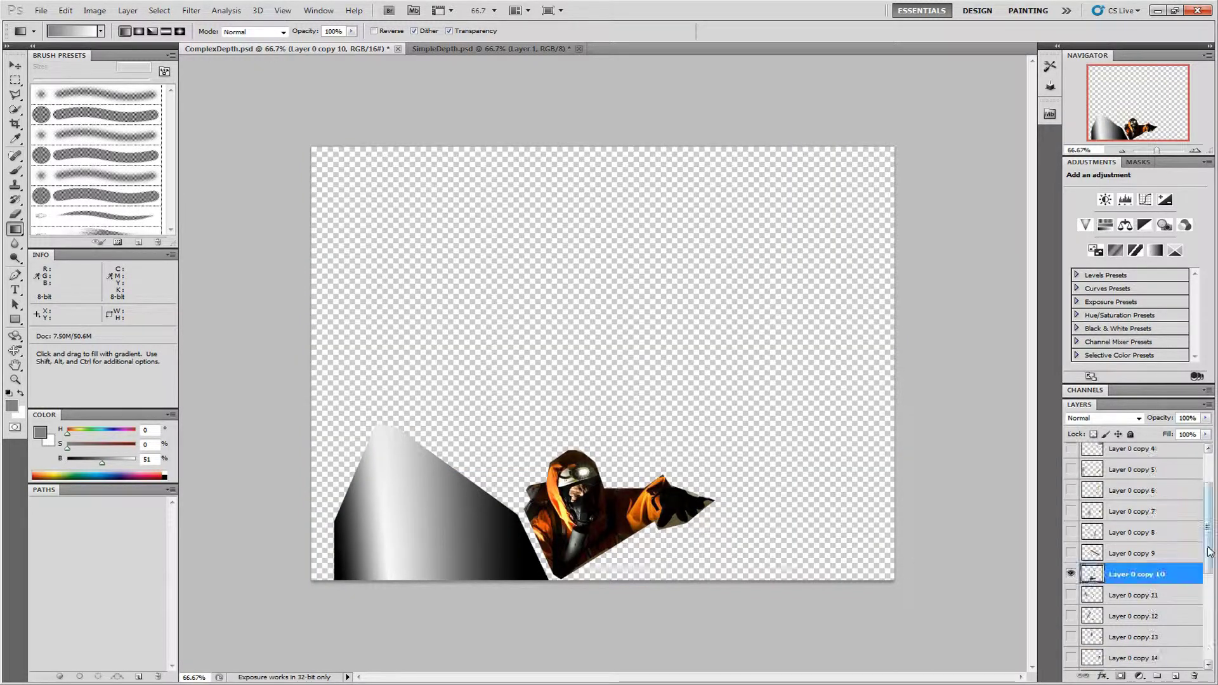
click(1177, 676)
ctrl+click(1091, 596)
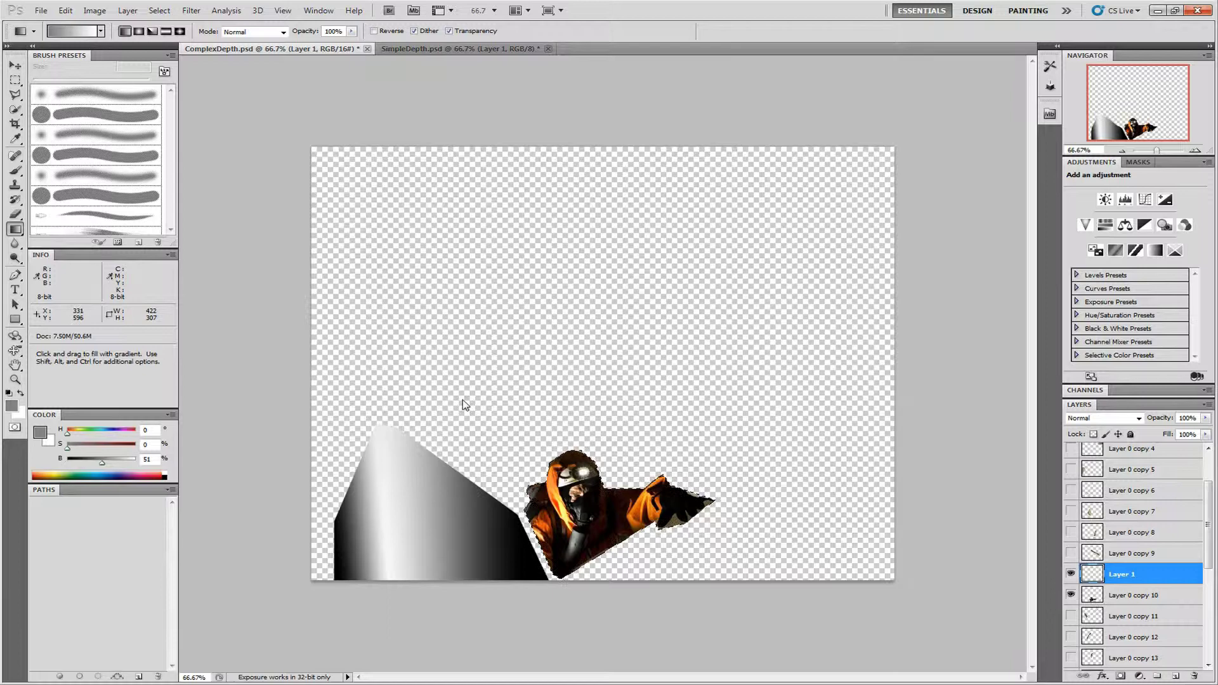
click(16, 173)
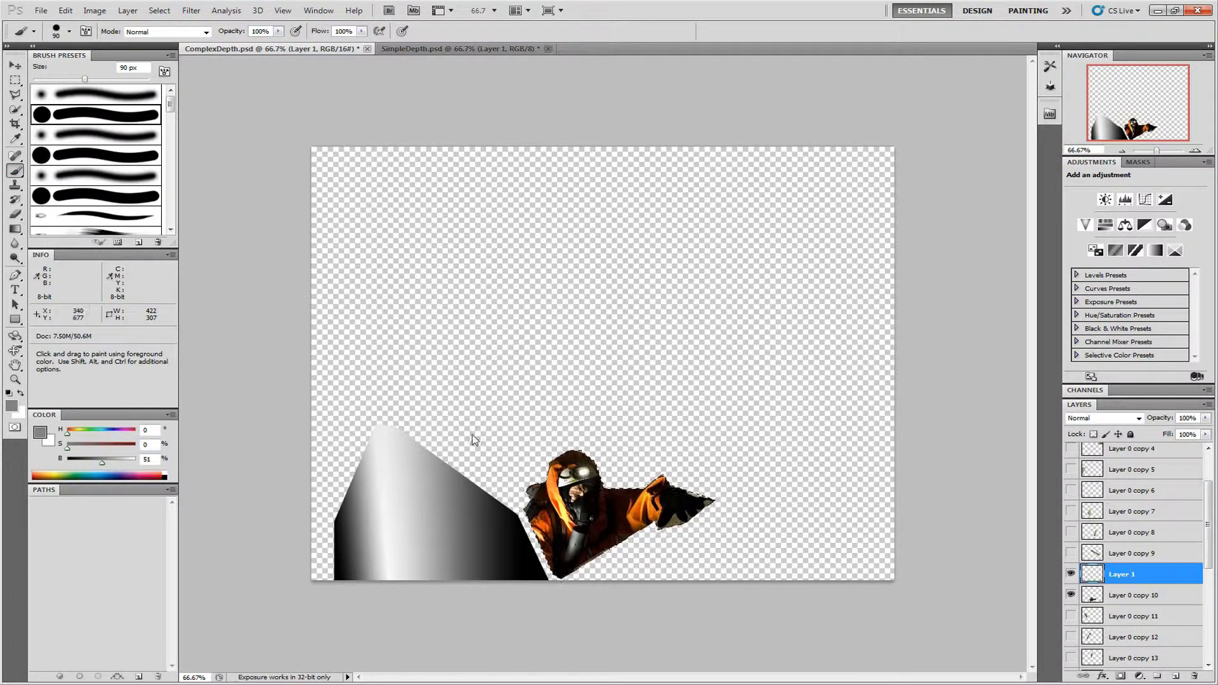
mouse_move(472, 435)
mouse_down()
mouse_move(634, 501)
mouse_move(571, 482)
mouse_move(715, 481)
mouse_move(650, 548)
mouse_up()
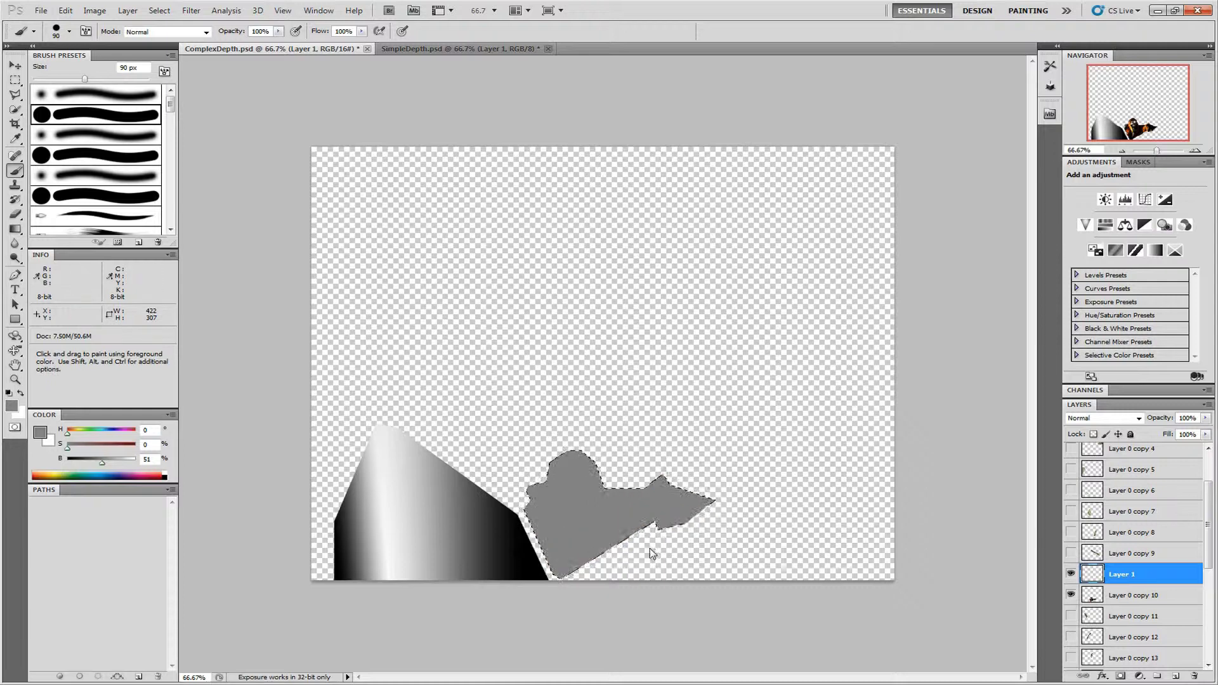
- Lighten the grey man's head with the Dodge tool and set Layer 1 to 85% opacity
click(15, 259)
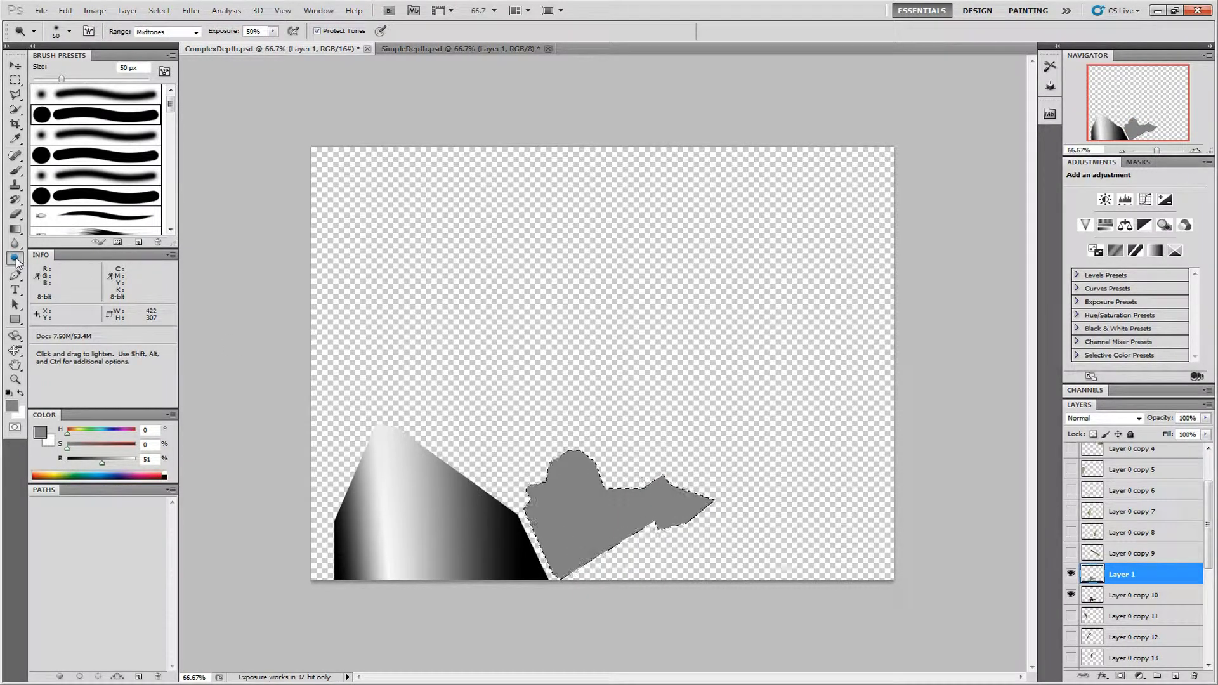
click(18, 260)
click(67, 260)
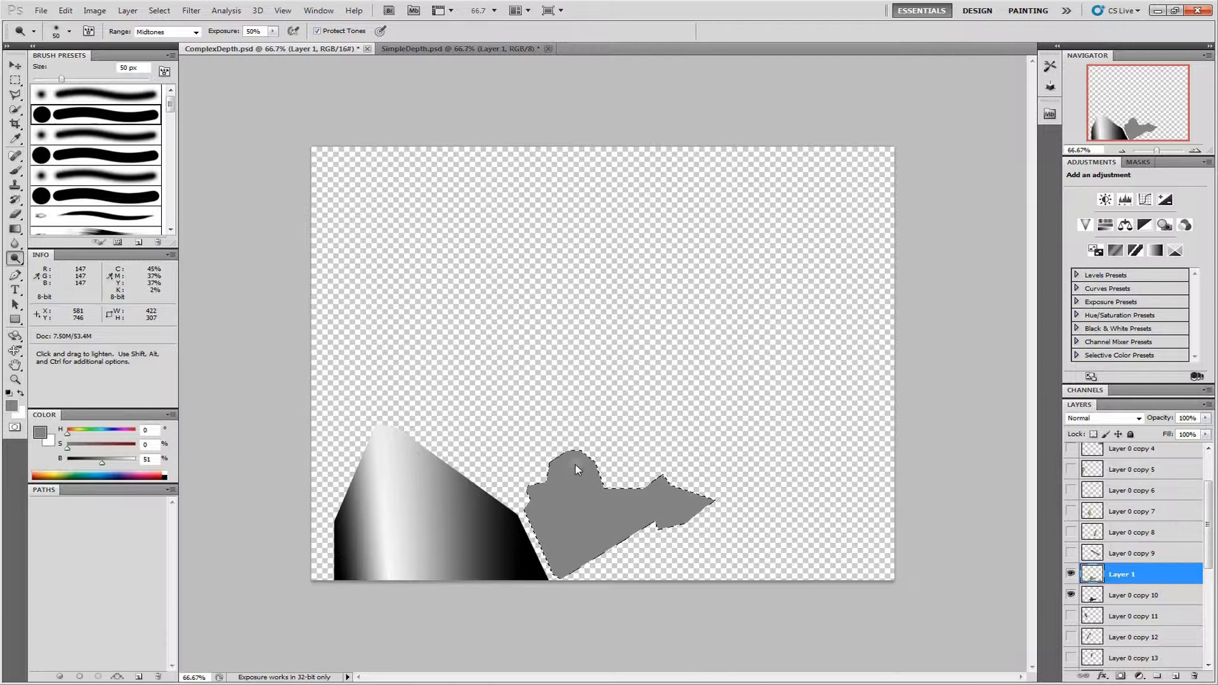
mouse_move(575, 469)
mouse_down()
mouse_move(564, 485)
mouse_move(586, 476)
mouse_up()
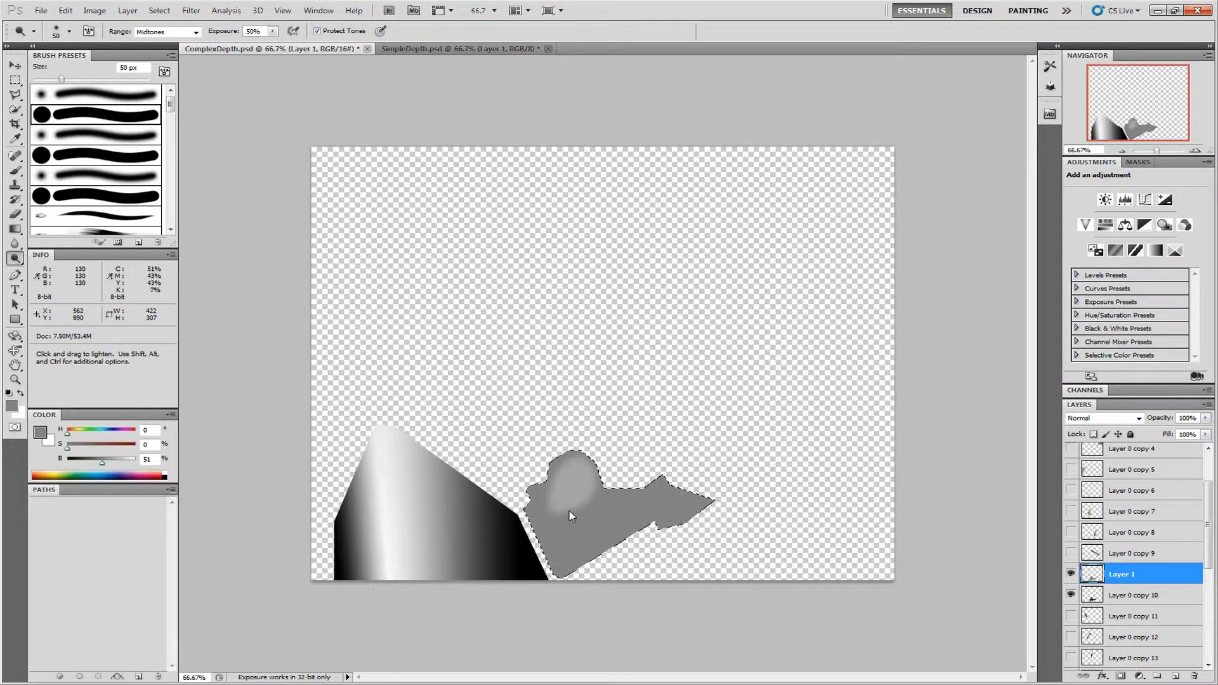
click(1204, 422)
mouse_move(1205, 432)
mouse_down()
mouse_move(1181, 435)
mouse_move(1196, 433)
mouse_up()
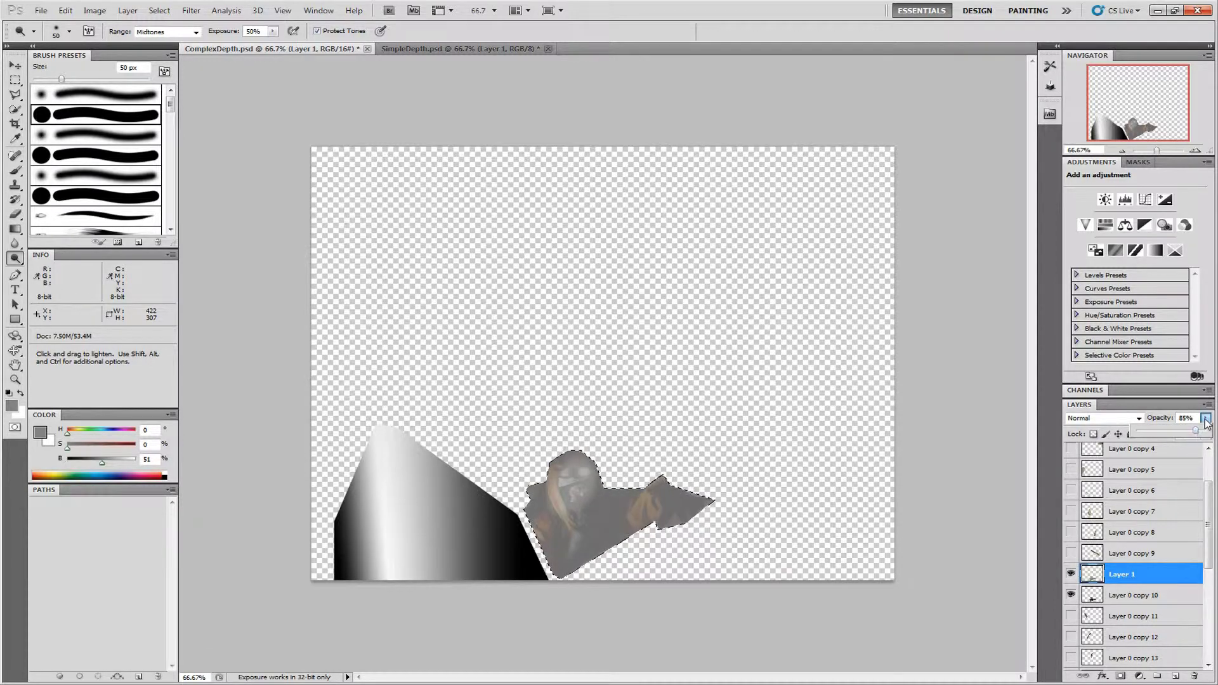
click(1206, 422)
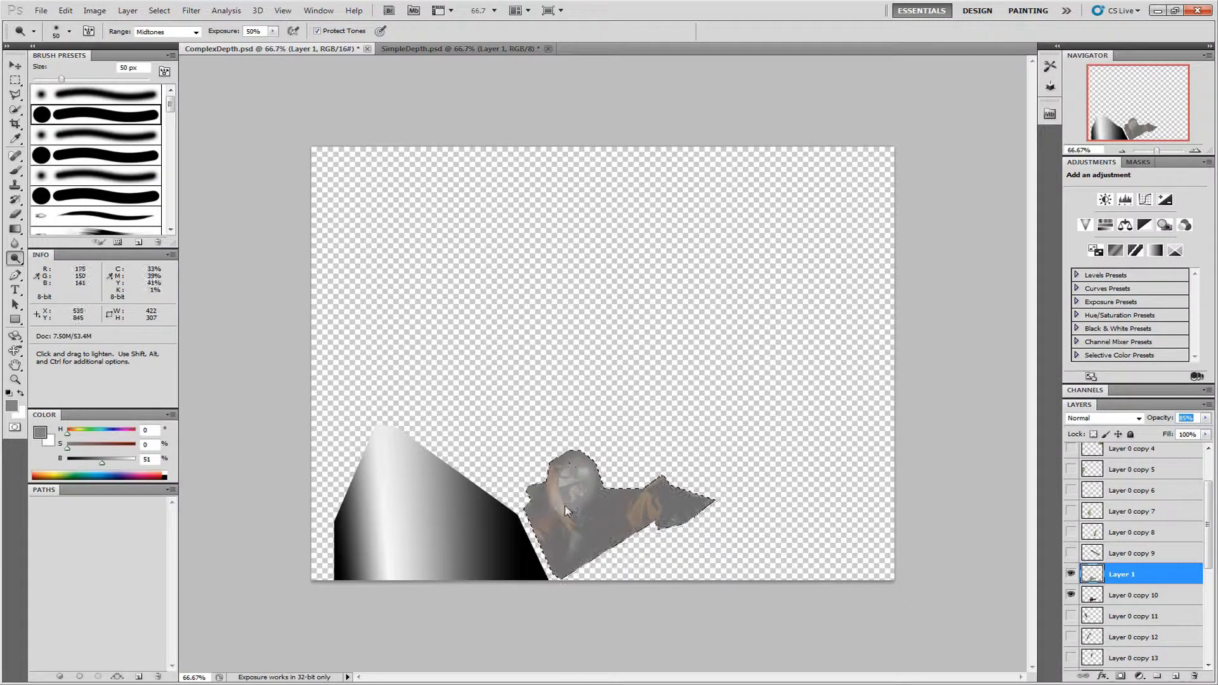
- Lighten the figure's arm and lower body, burn darker areas, and raise Layer 1 to 100% opacity
mouse_move(679, 513)
mouse_down()
mouse_move(644, 510)
mouse_move(640, 498)
mouse_move(656, 503)
mouse_move(588, 555)
mouse_move(613, 534)
mouse_move(612, 491)
mouse_move(624, 564)
mouse_move(616, 515)
mouse_move(559, 522)
mouse_move(531, 506)
mouse_up()
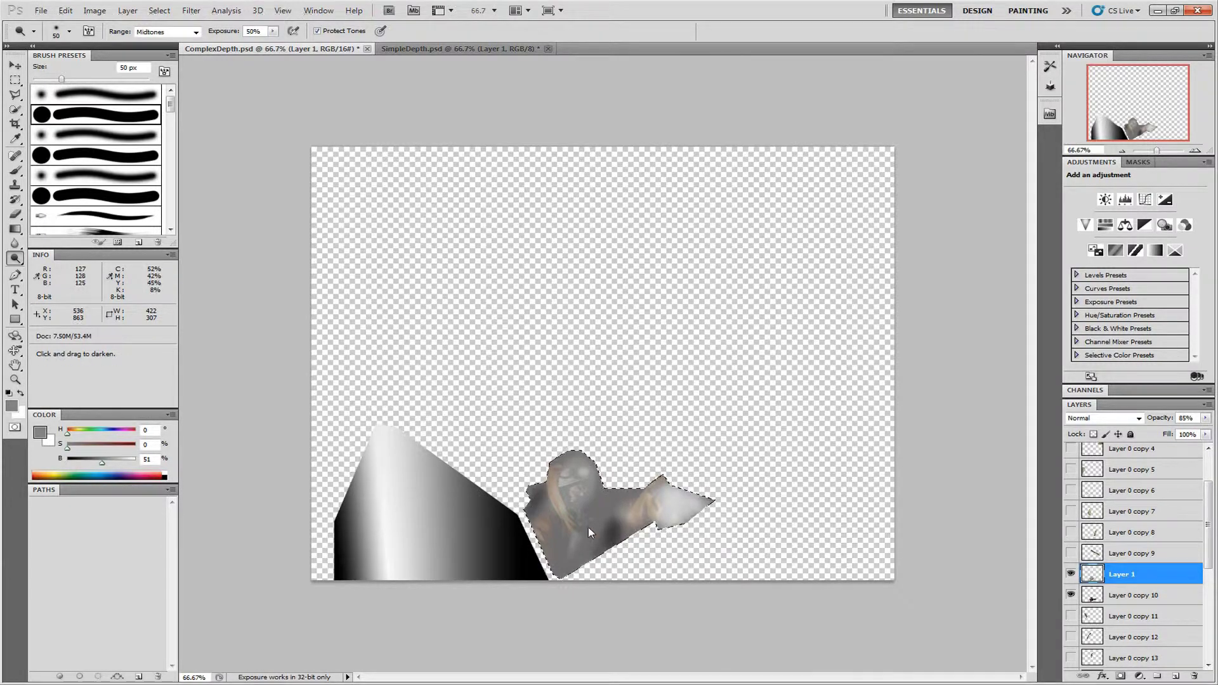
drag(566, 570, 582, 526)
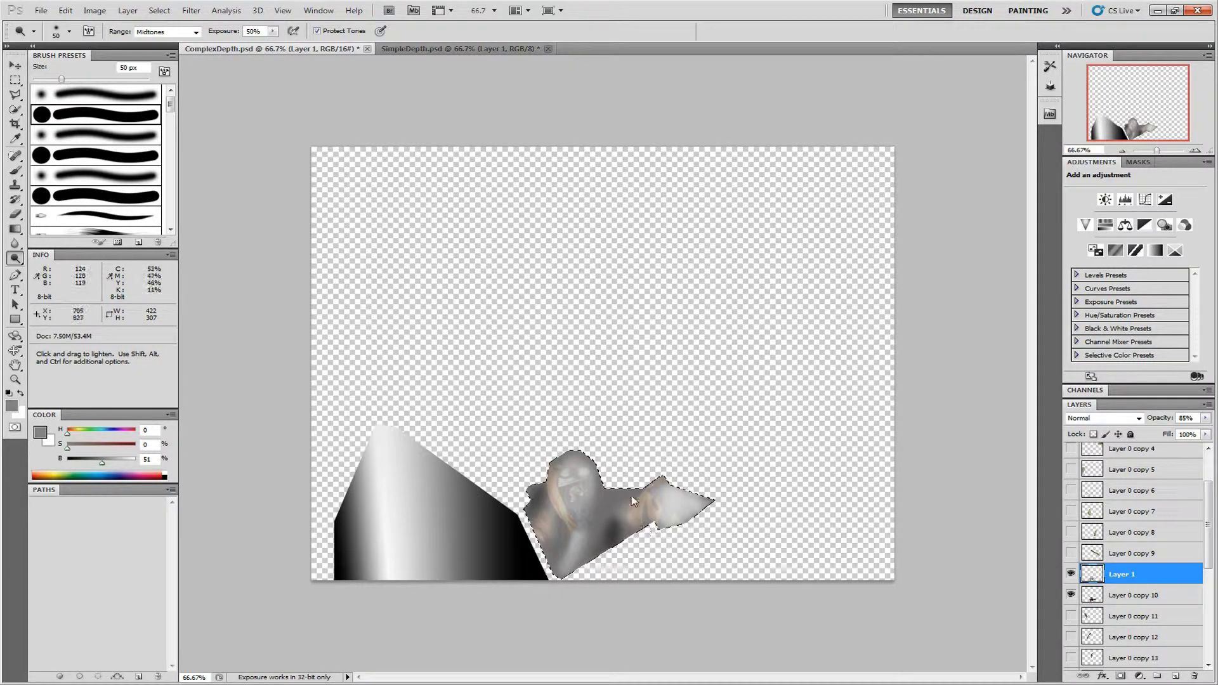
key(alt)
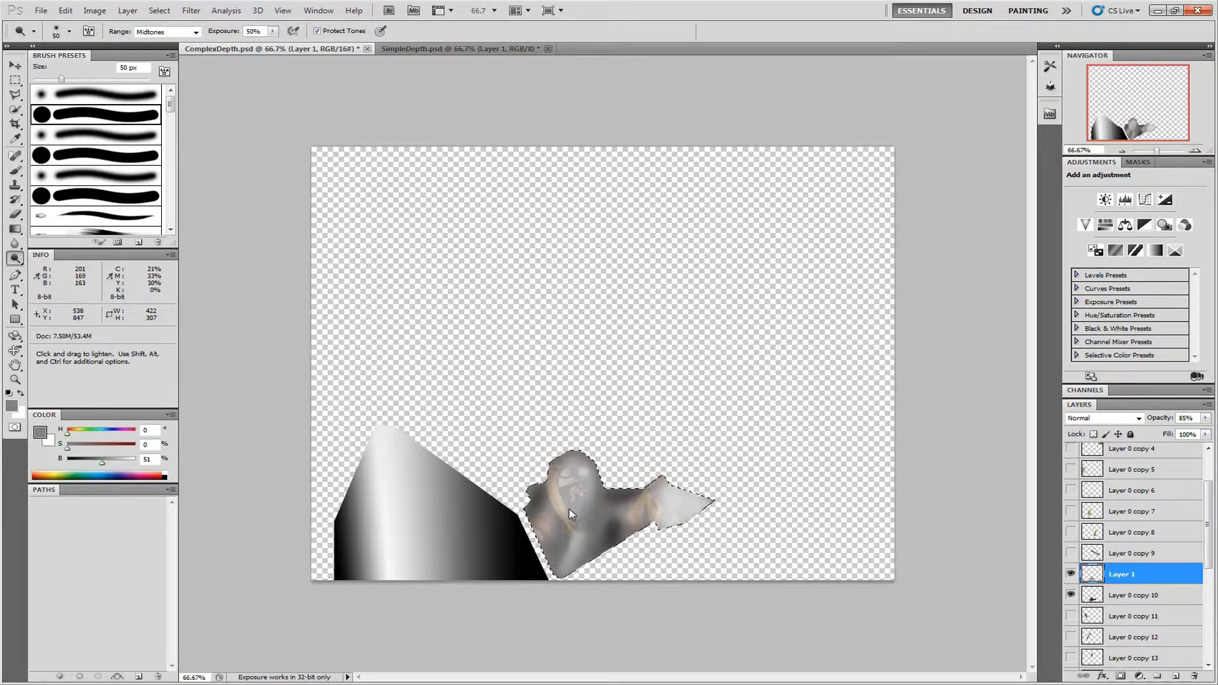
click(1070, 595)
click(1071, 595)
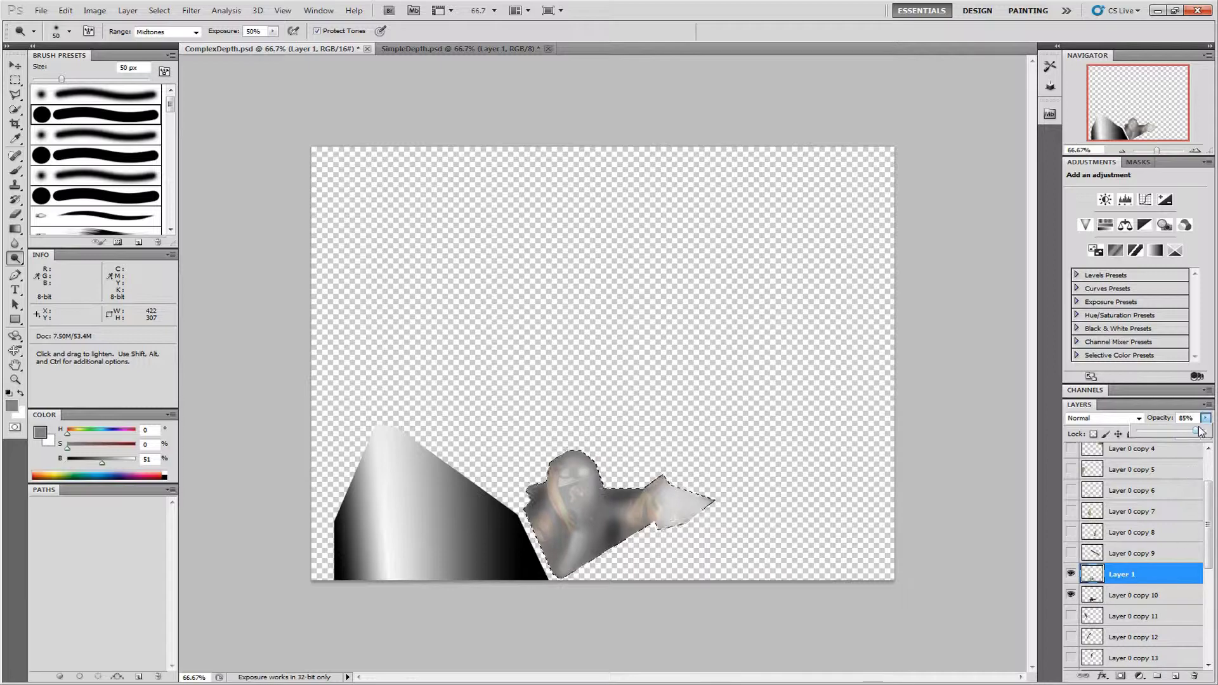
drag(1205, 418, 1214, 438)
- Set the grey man's layer to 74% opacity and burn his face and helmet with a 20 px brush
key(ctrl+plus)
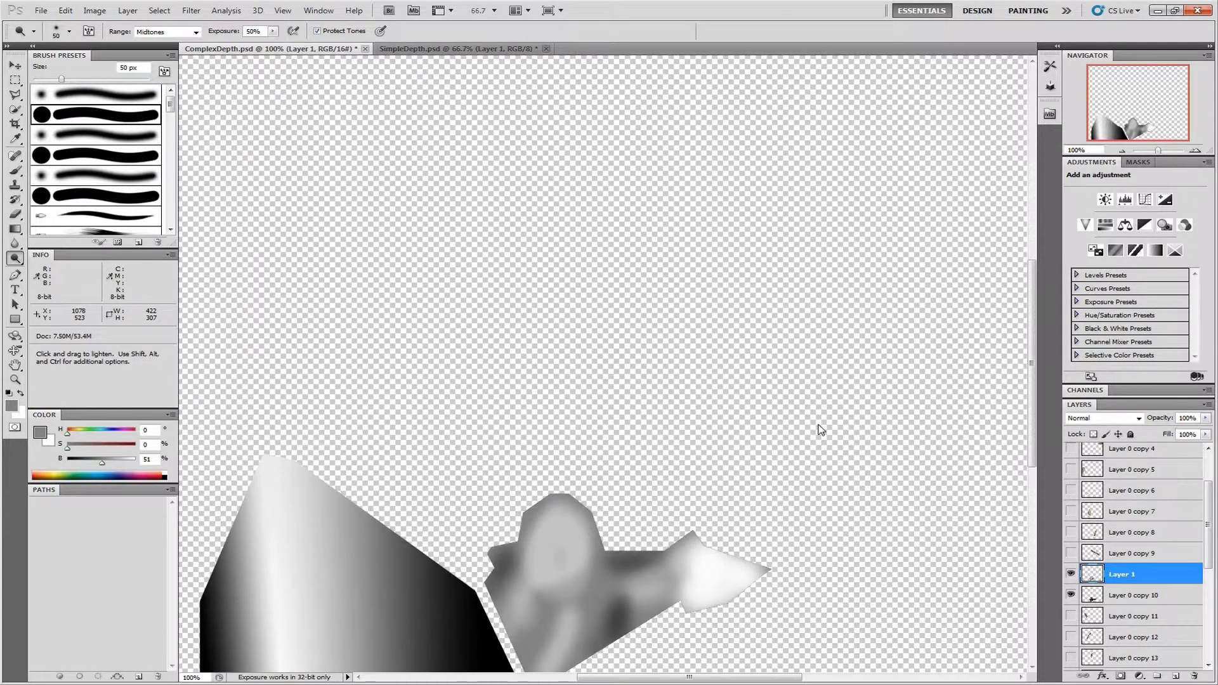
drag(729, 479, 734, 308)
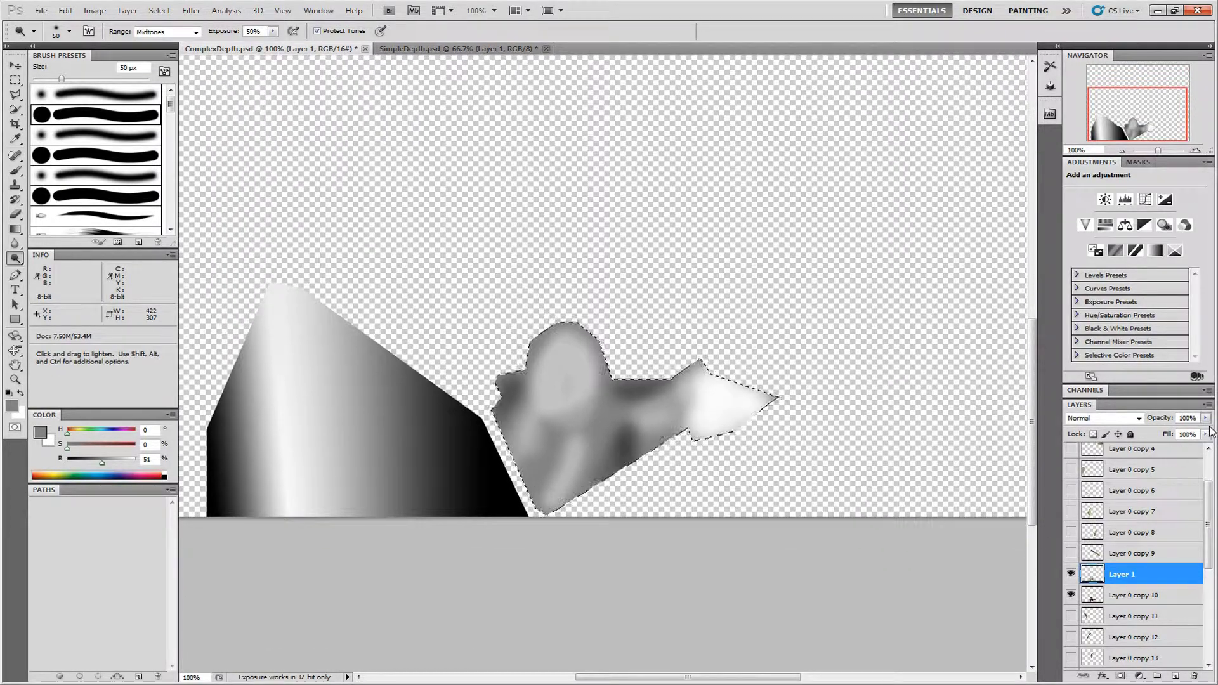
click(1071, 574)
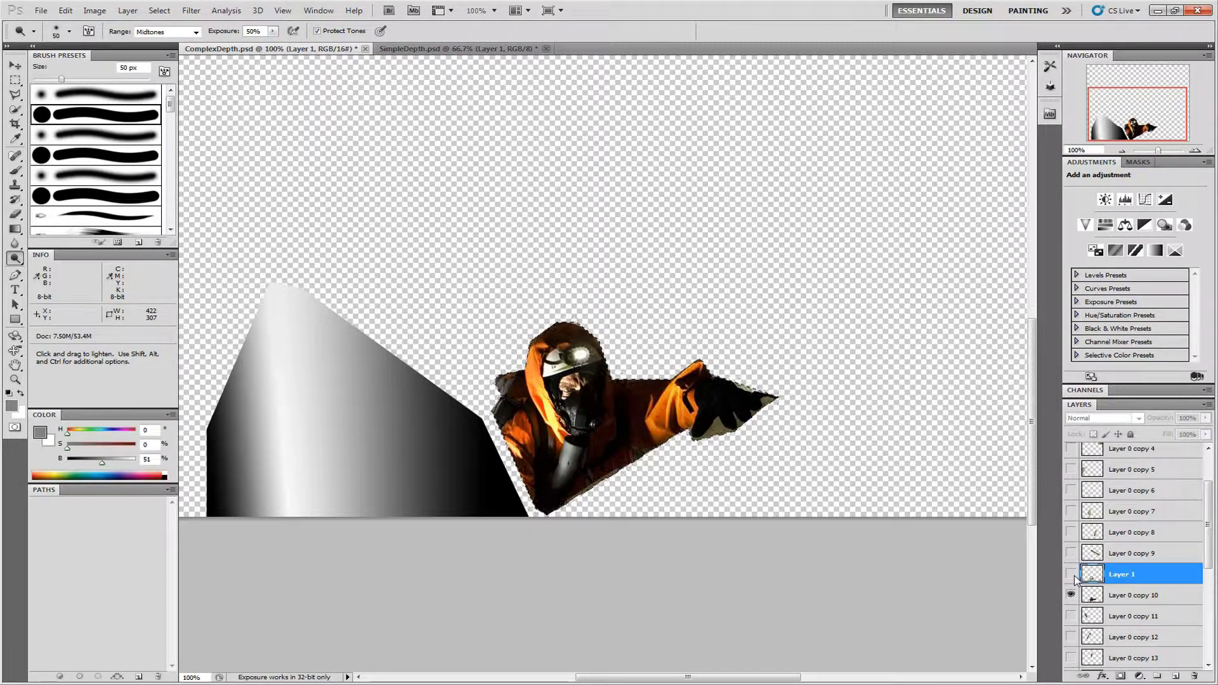
click(1071, 574)
click(1205, 418)
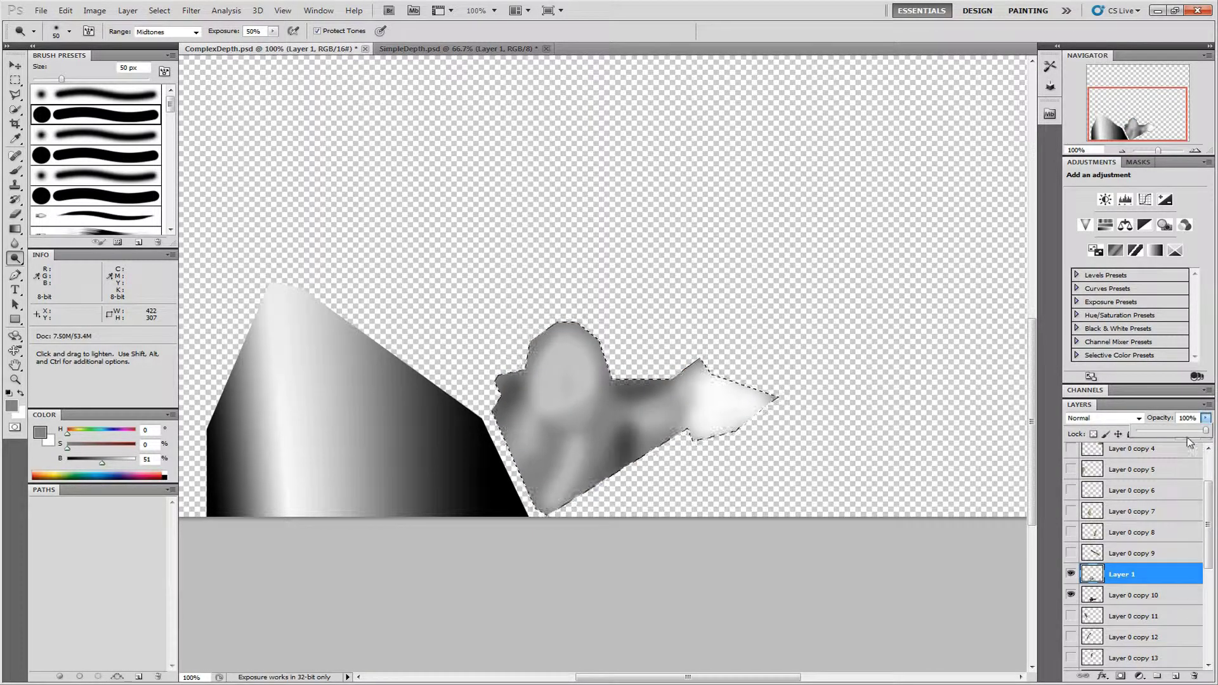
drag(1192, 436, 1188, 436)
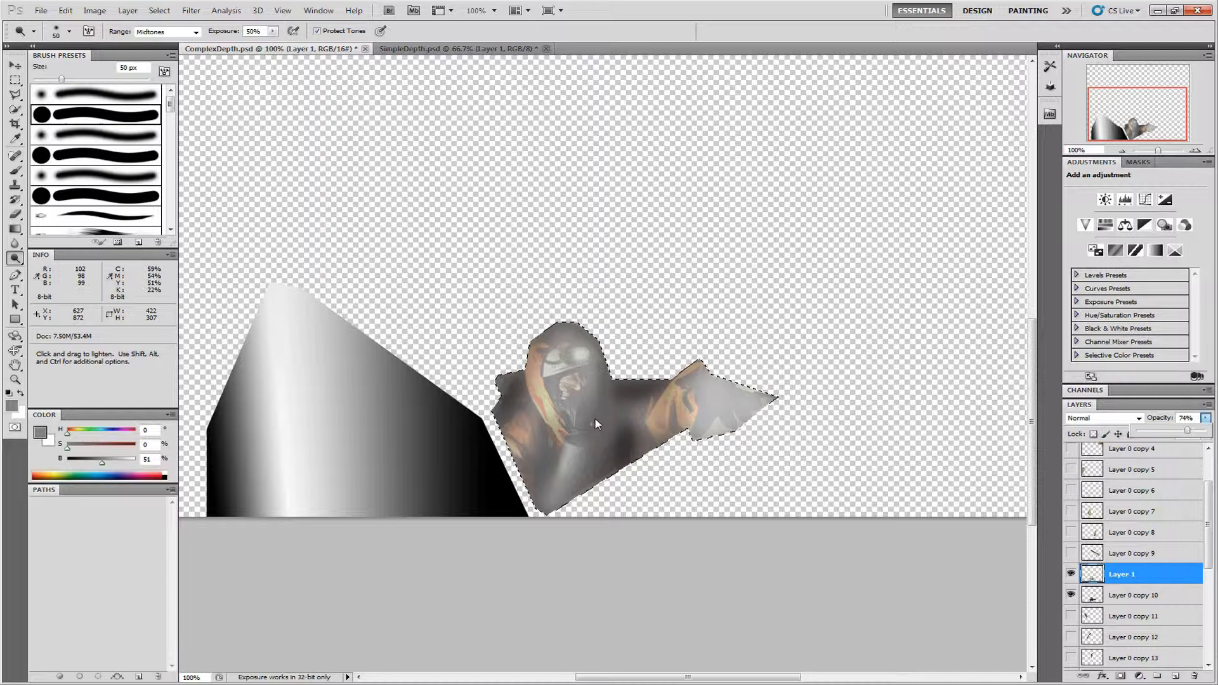
key(bracketleft)
key(bracketleft)
key(bracketleft)
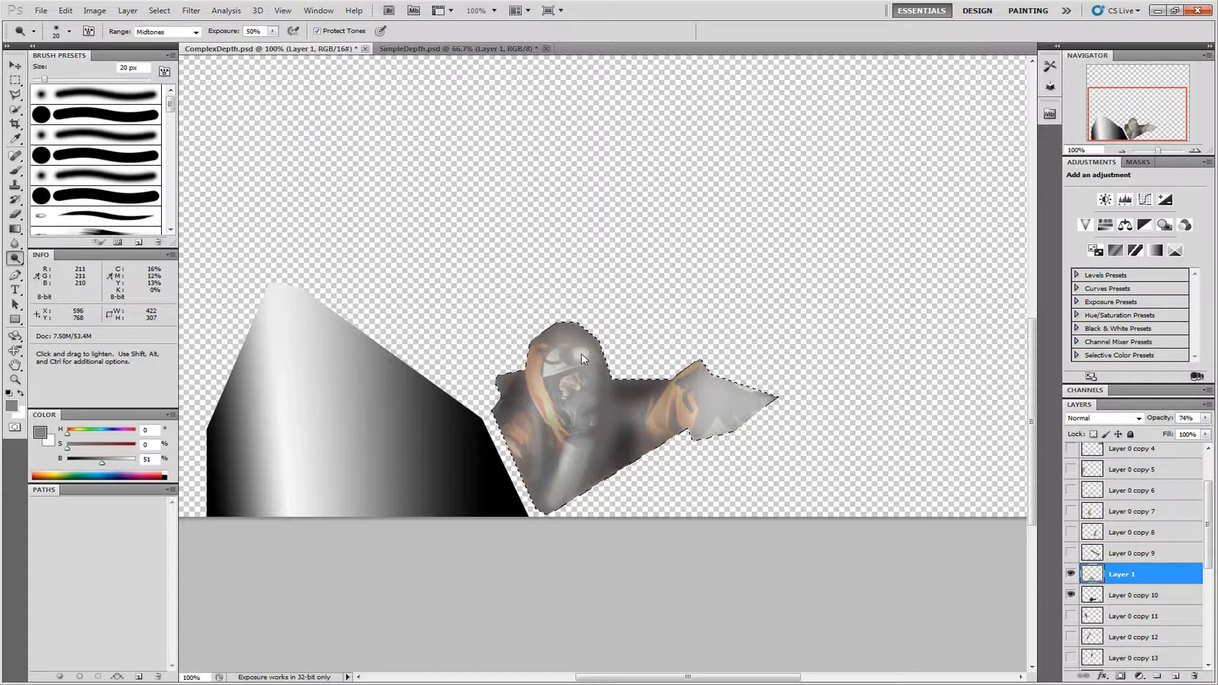
mouse_move(587, 390)
mouse_down()
mouse_move(588, 377)
mouse_move(568, 394)
mouse_up()
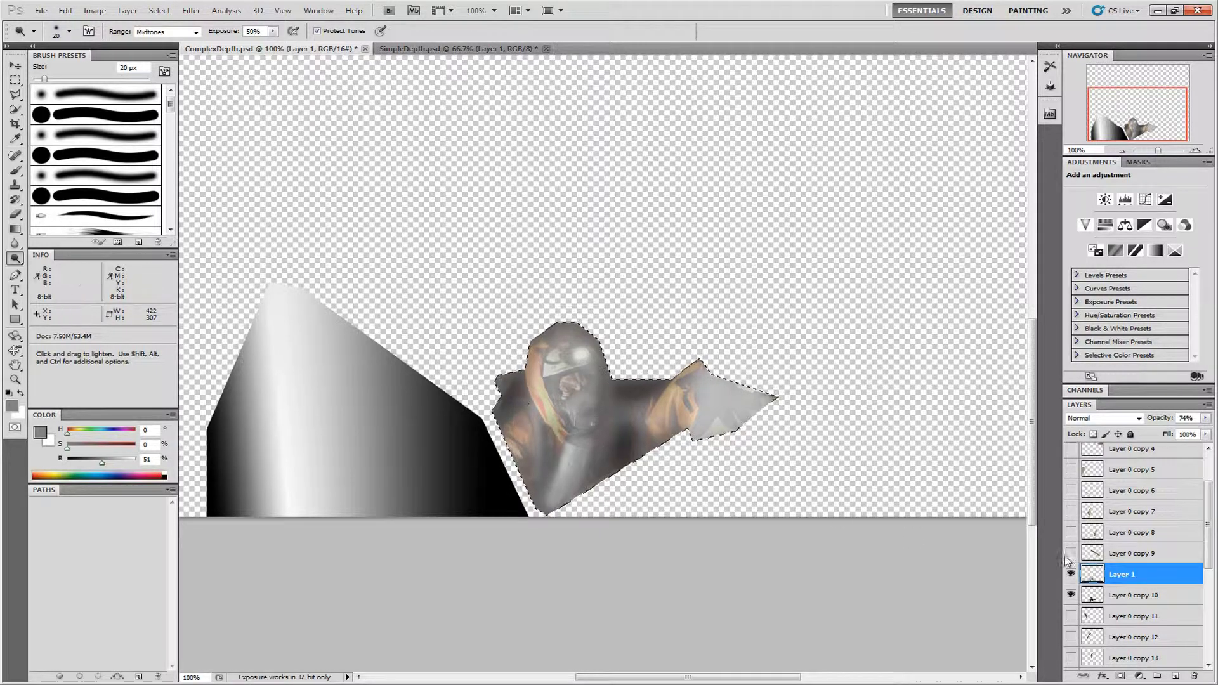
- Raise the grey man's layer to 99% opacity and retouch his face shading with dodge and burn
click(1204, 418)
drag(1185, 432, 1206, 436)
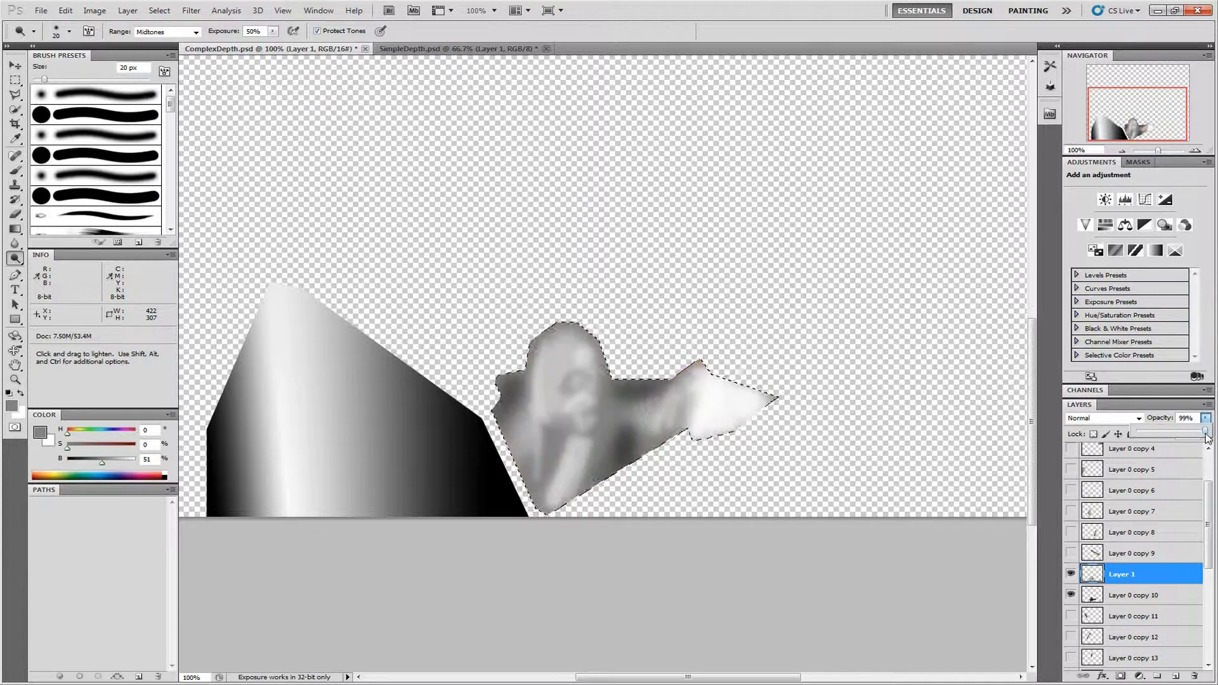
click(590, 410)
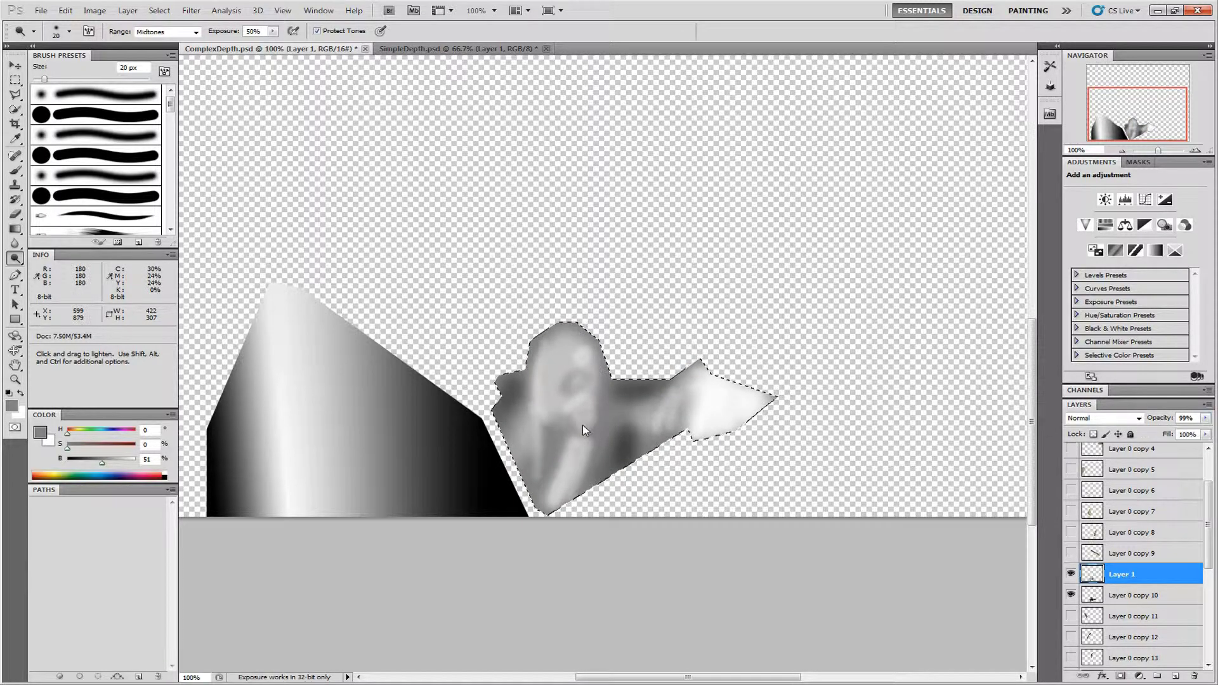
drag(569, 379, 585, 378)
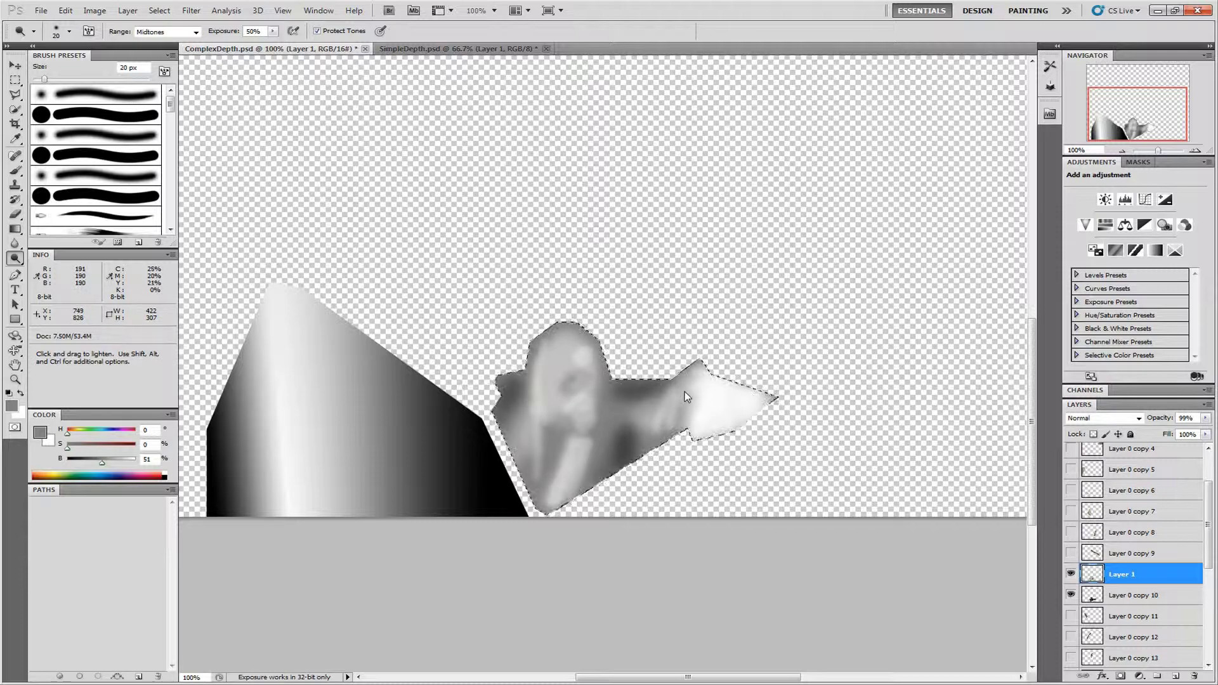
key(alt)
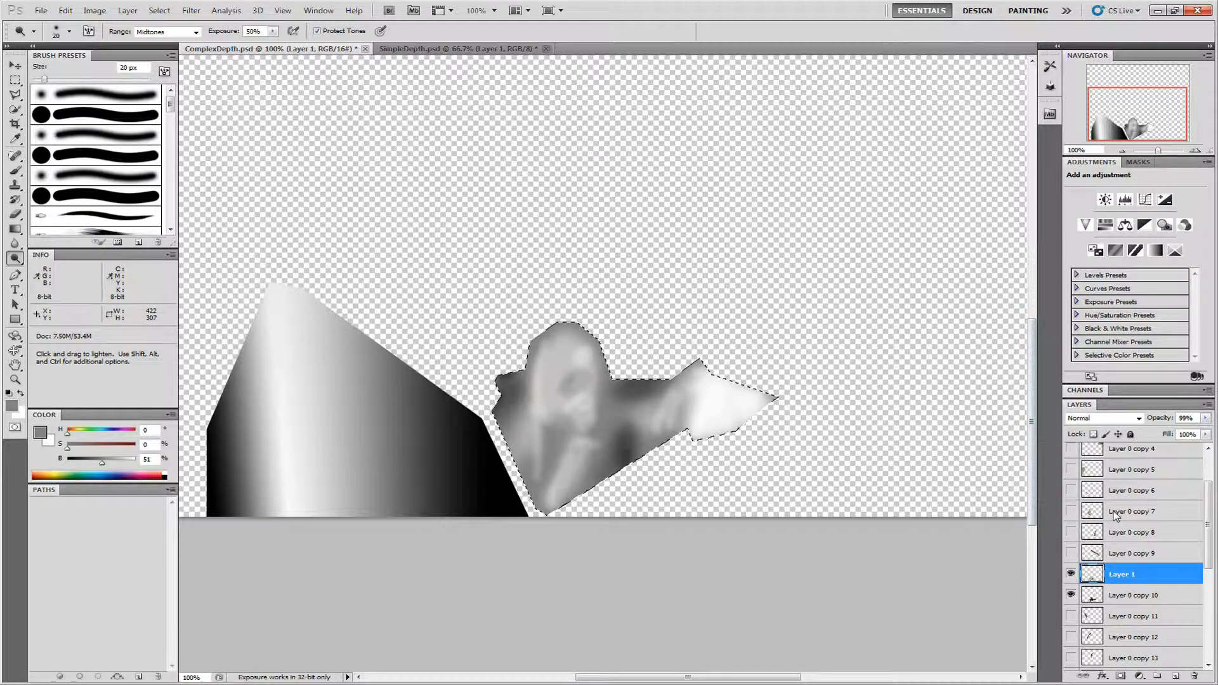
- Set the grey man to 100% opacity, deselect, merge into Layer 0 copy 10, and zoom to 66.67%
click(1205, 418)
drag(1201, 440, 1212, 435)
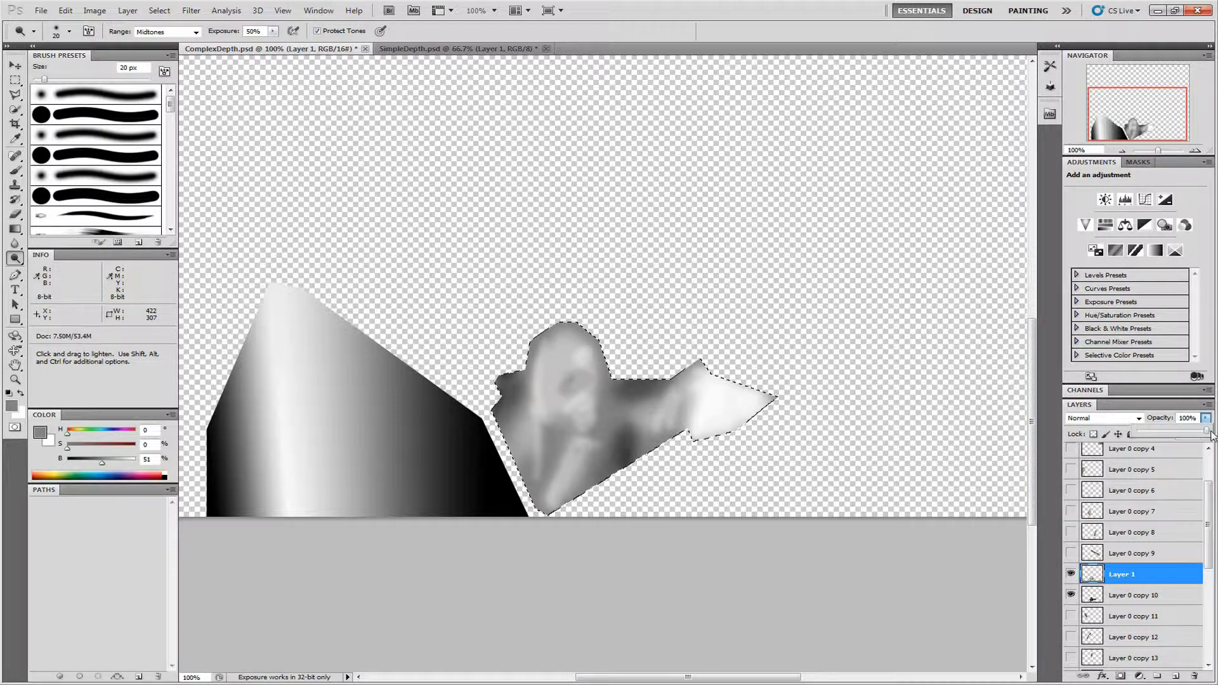
key(ctrl+d)
click(1004, 506)
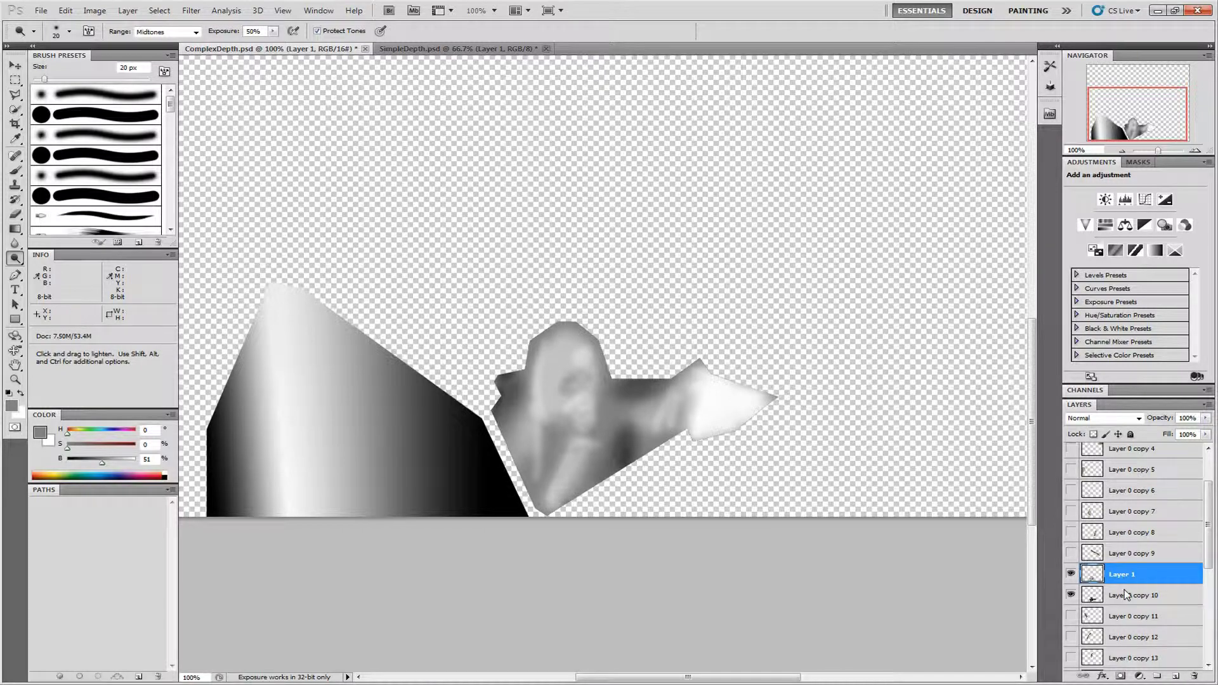
key(ctrl+e)
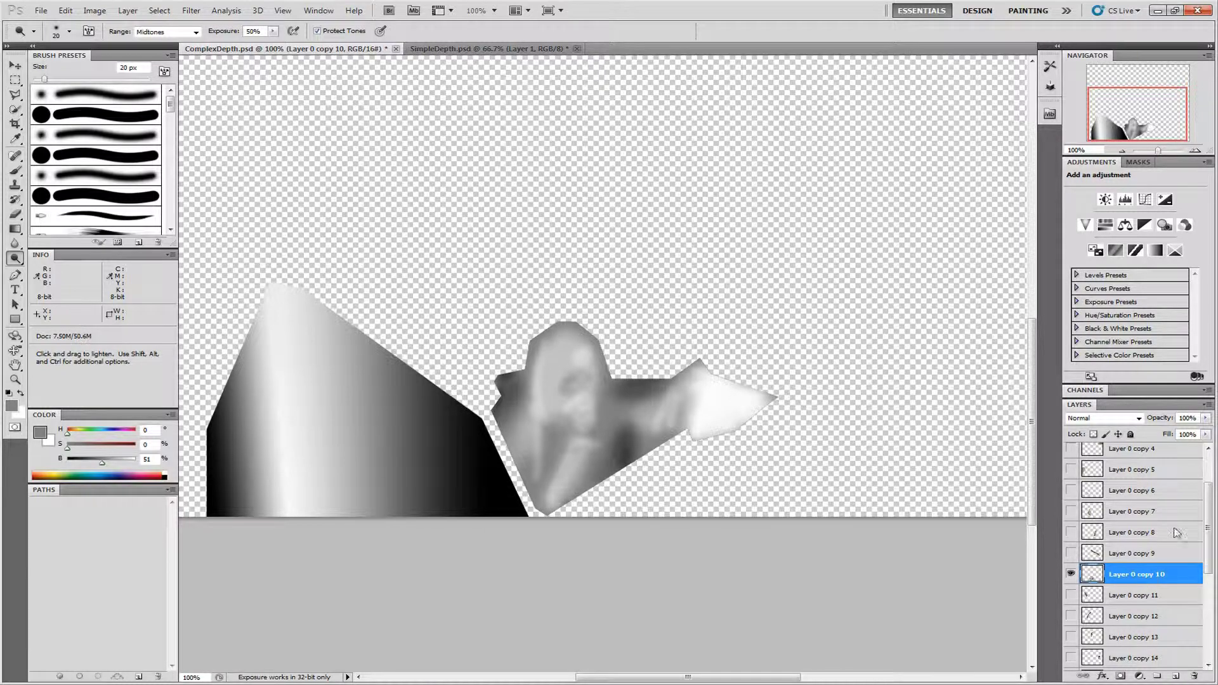
click(1121, 152)
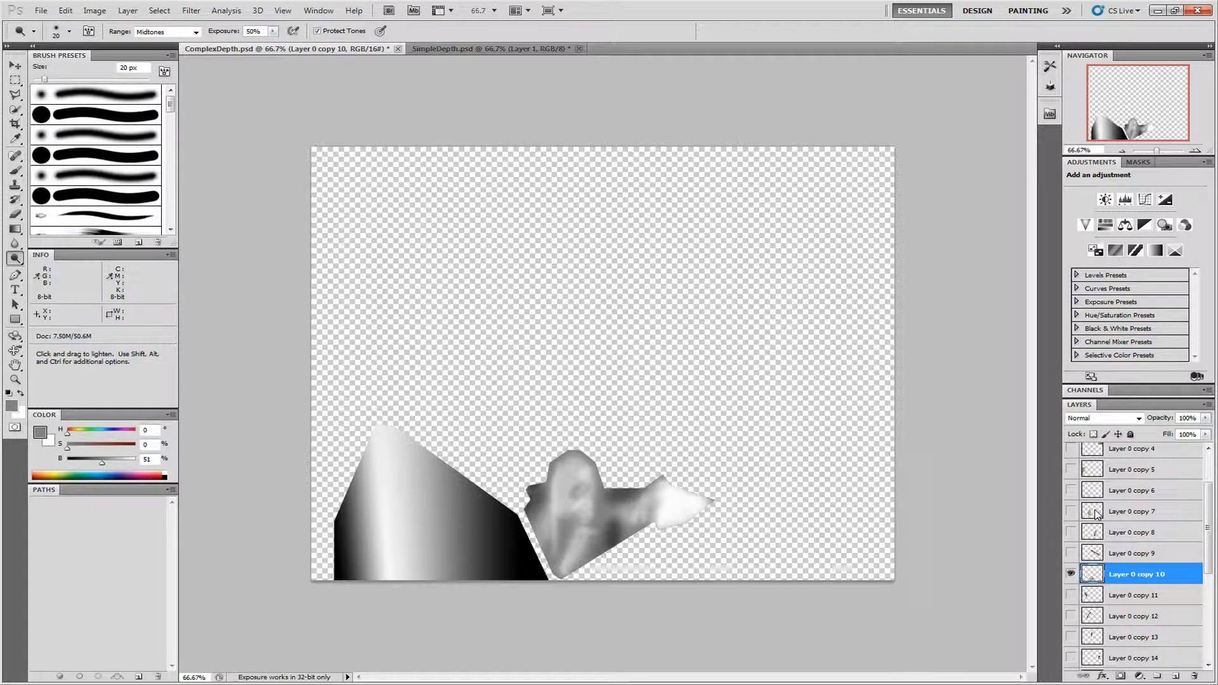
scroll(1095, 514, up, 3)
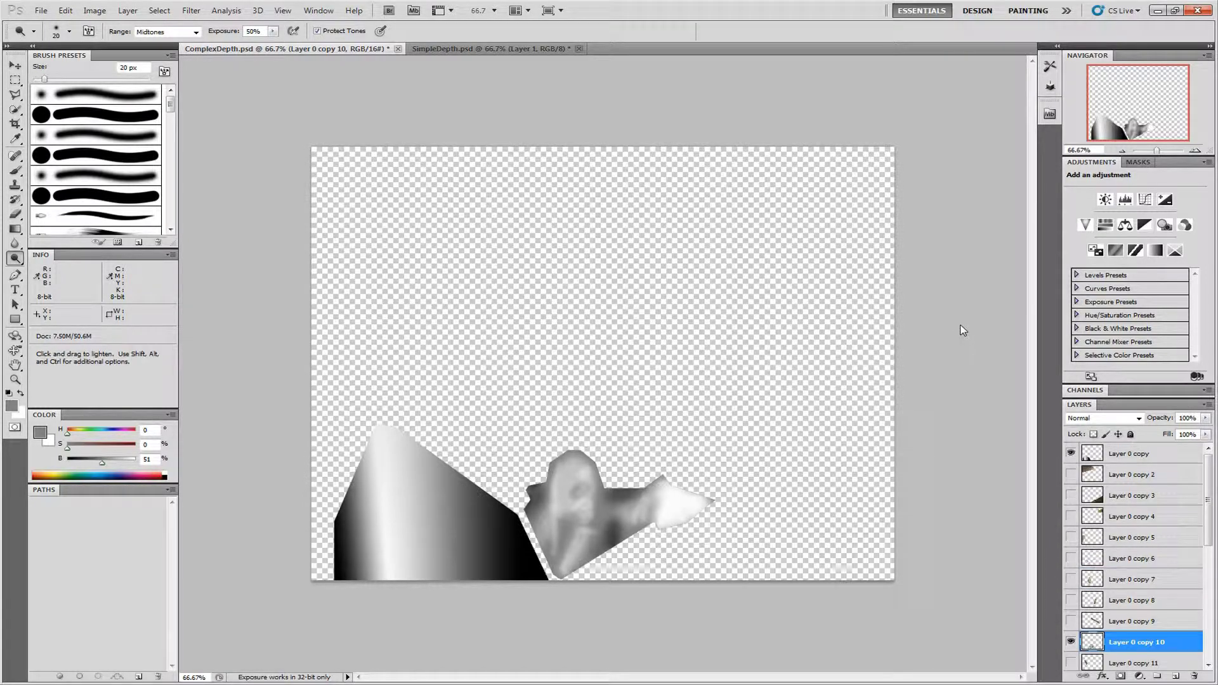